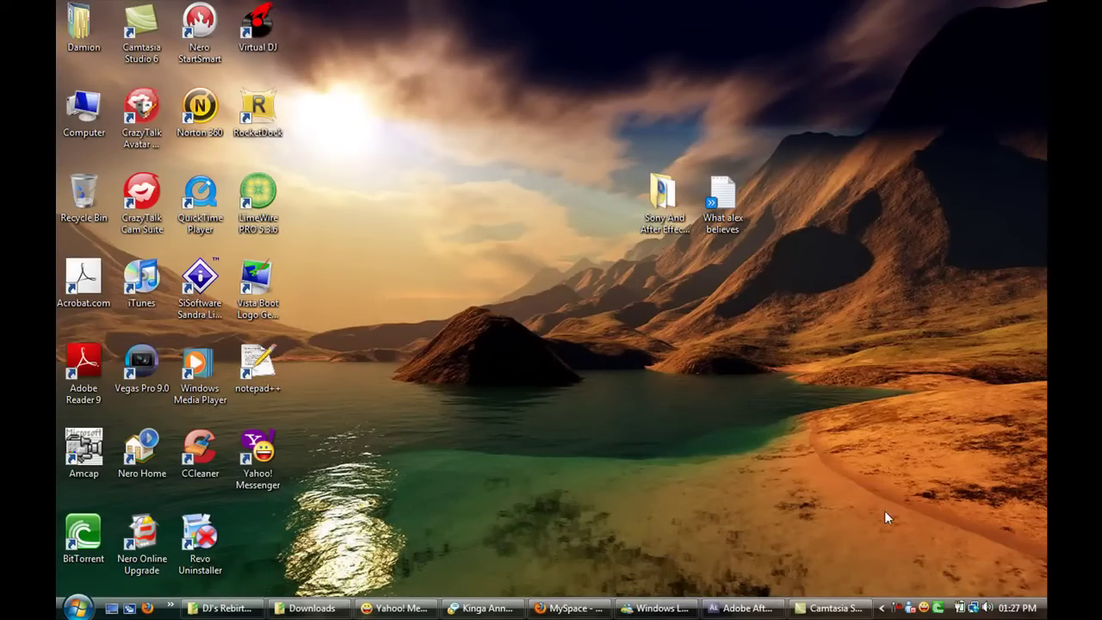
- Bring the After Effects window with its empty Untitled Project to the front from the taskbar
click(742, 608)
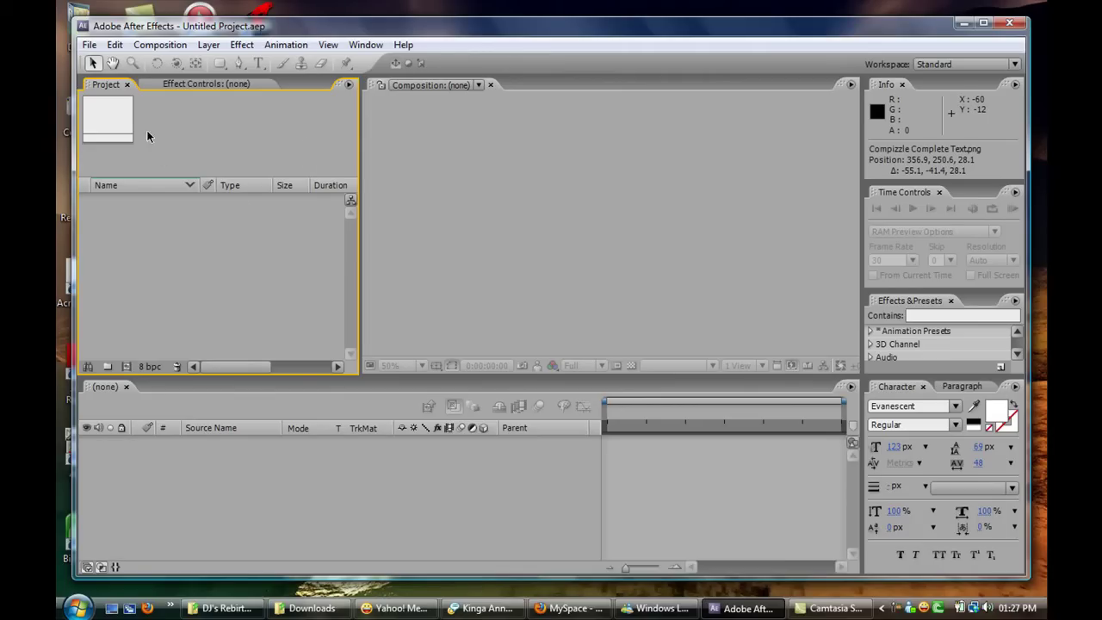
- Open File > Import > File, select the Arrow_01 clip, then close without importing
click(89, 45)
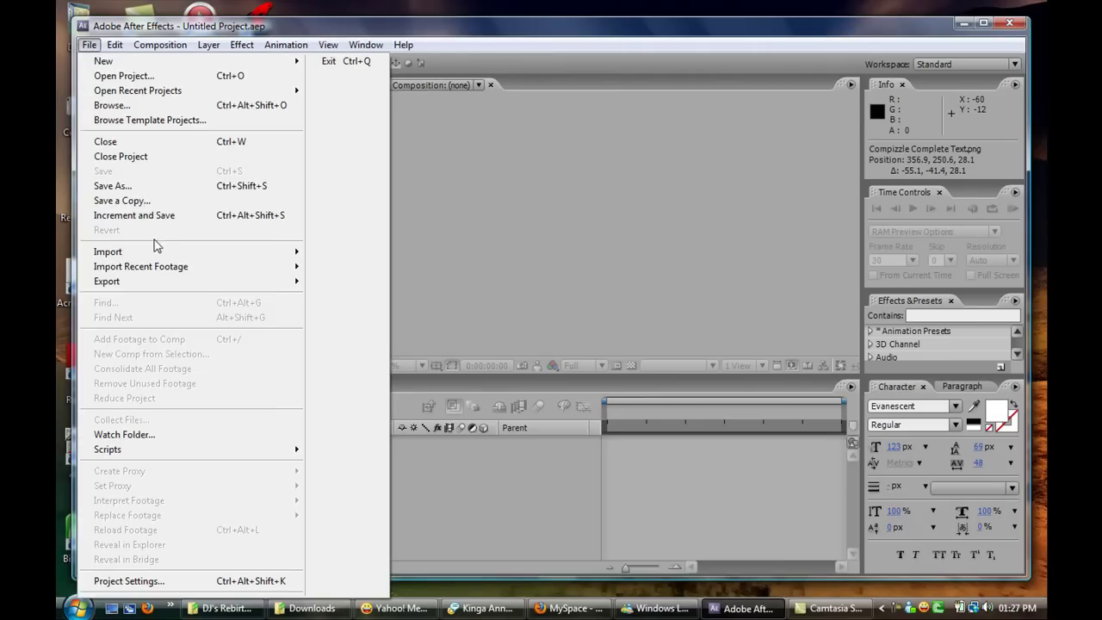
mouse_move(159, 250)
click(340, 253)
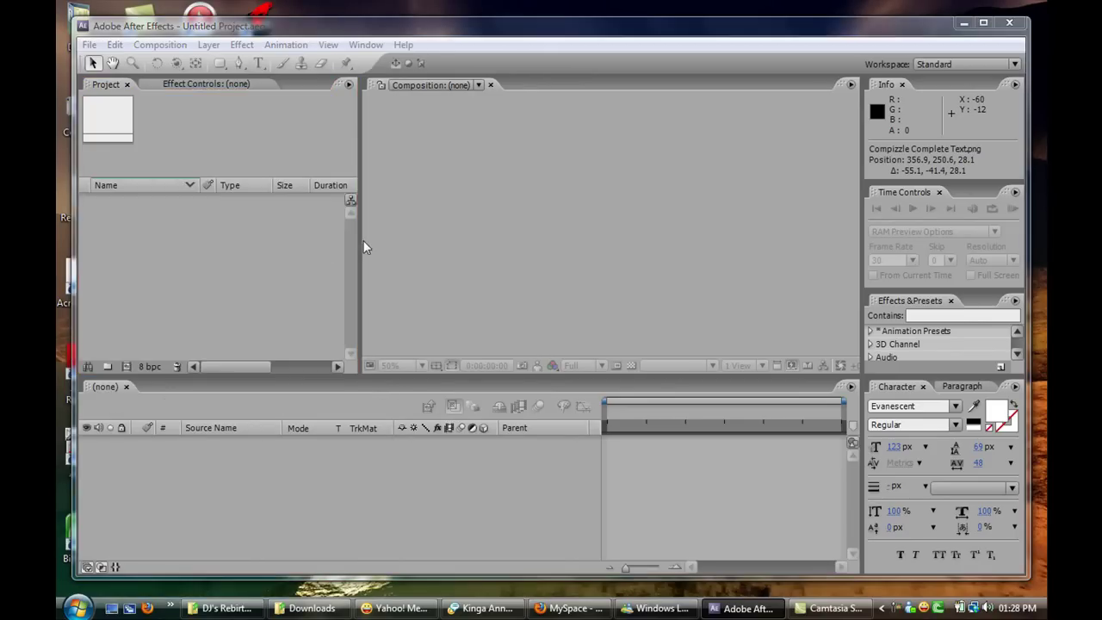
click(203, 155)
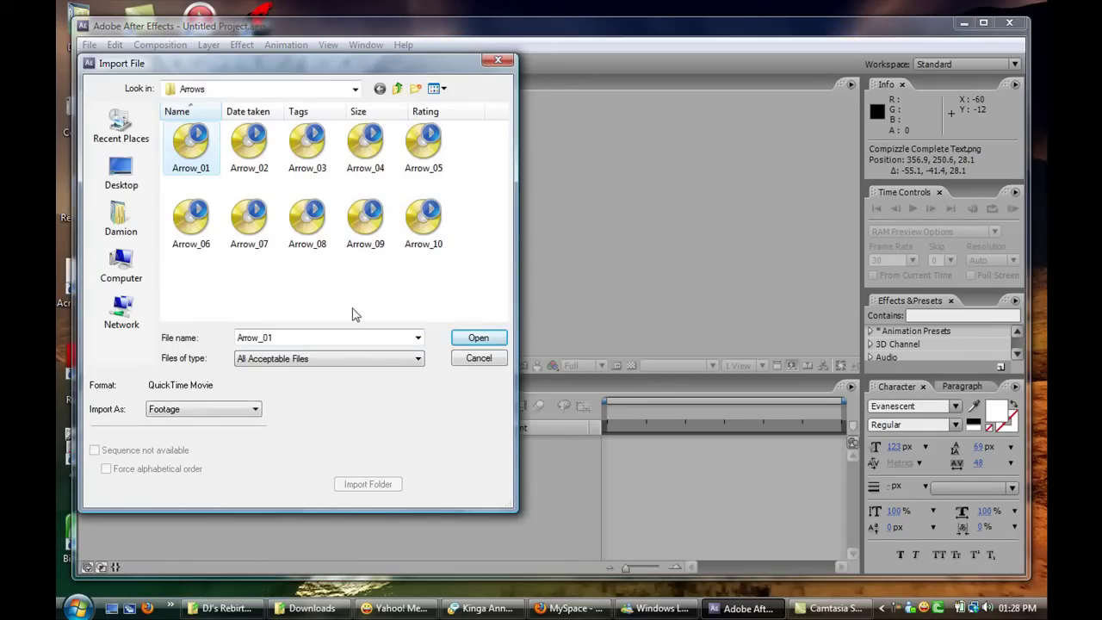
click(478, 358)
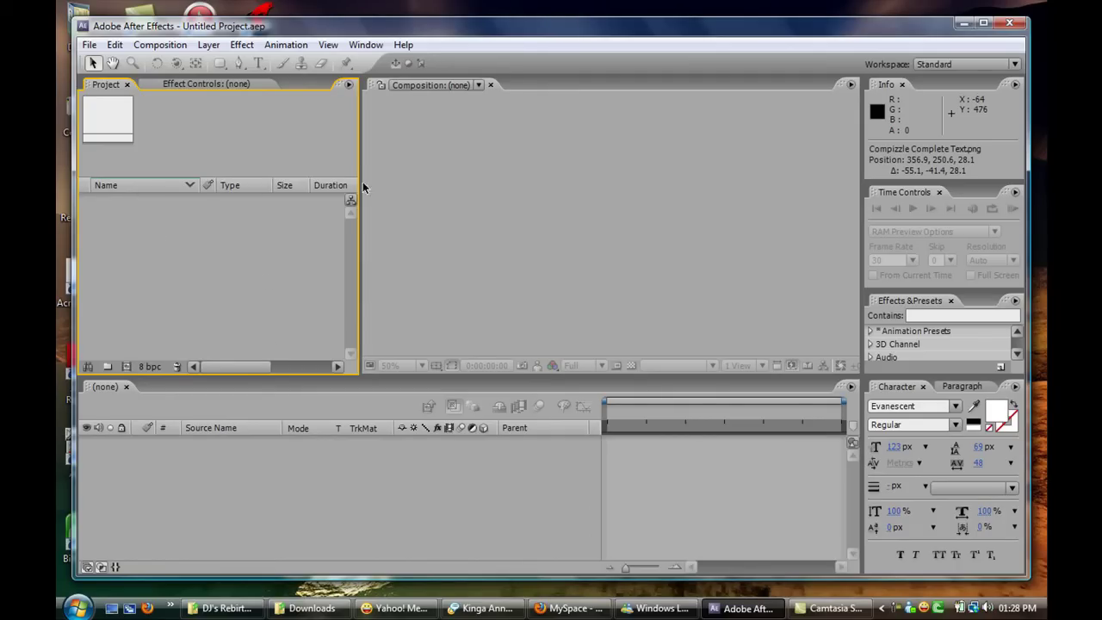
- Reopen the import window and try selecting Arrow_01, all ten clips, and Arrow_08–09, then deselect
double_click(195, 277)
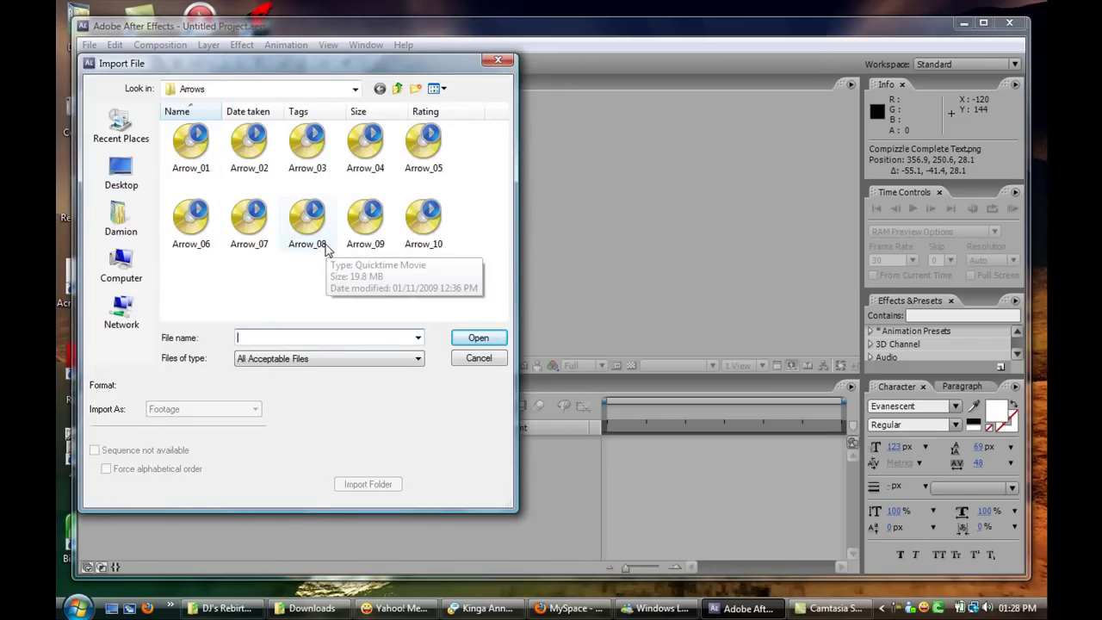
click(185, 161)
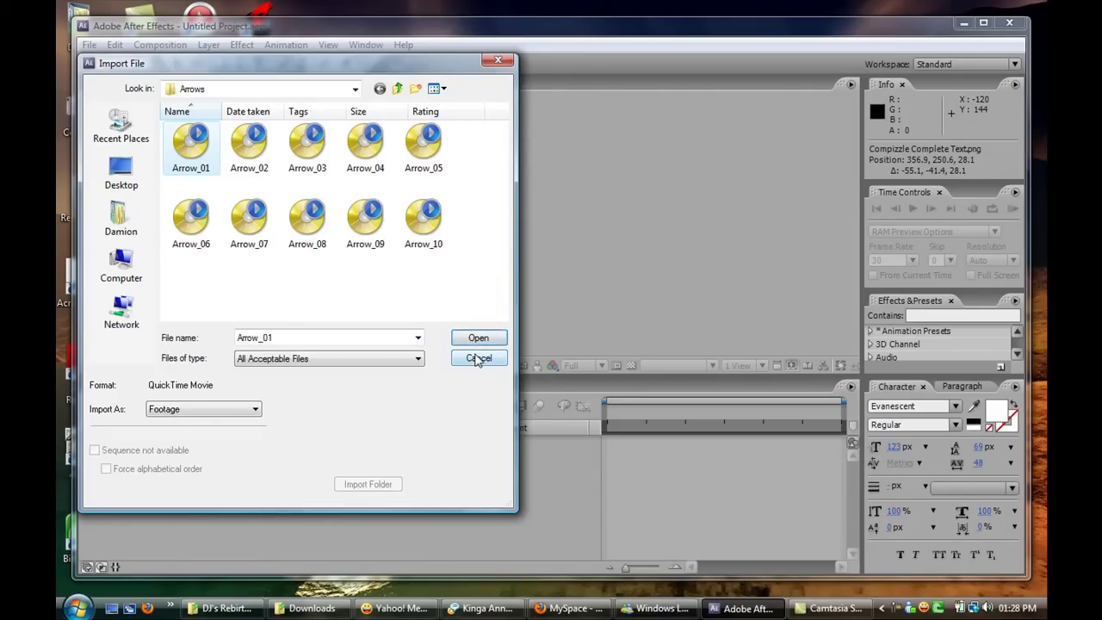
mouse_move(465, 292)
mouse_down()
mouse_move(351, 215)
mouse_move(151, 114)
mouse_up()
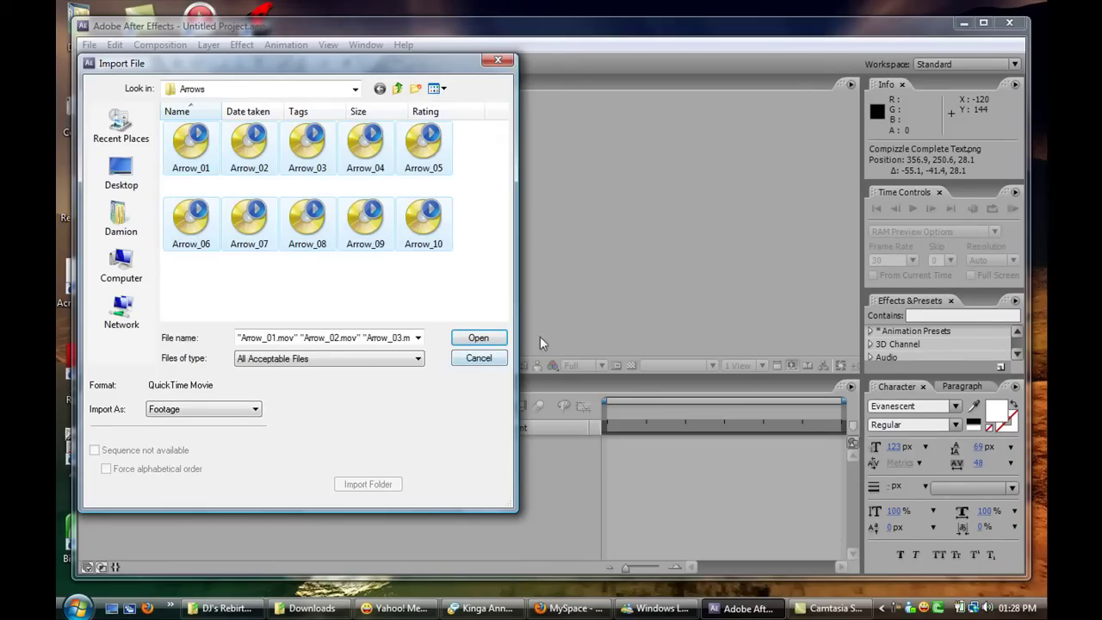
click(415, 277)
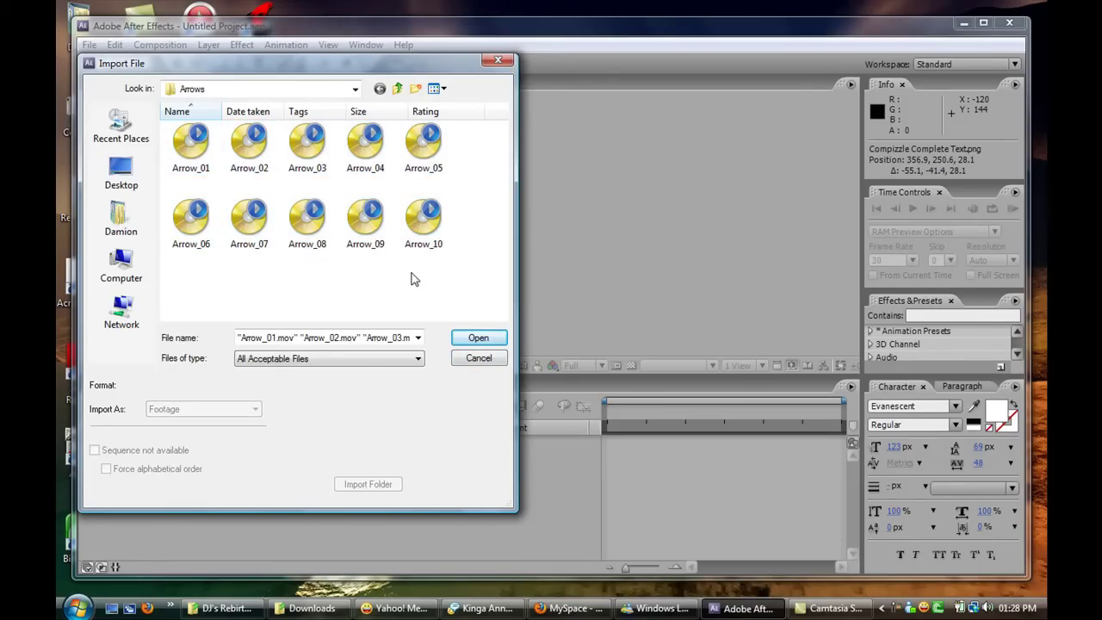
click(203, 155)
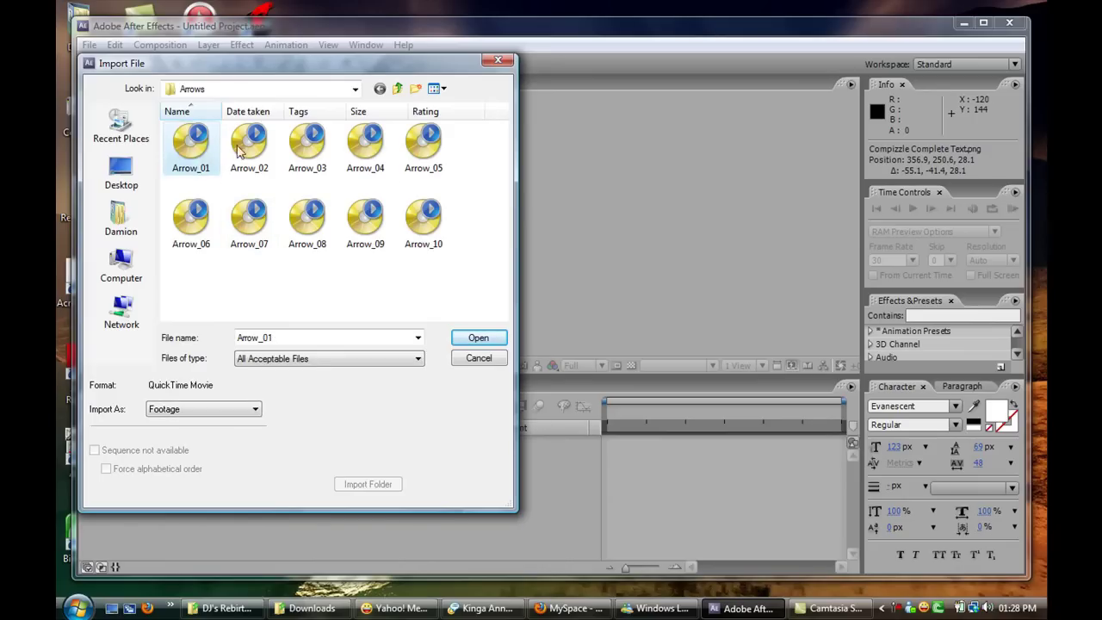
ctrl+click(364, 239)
ctrl+click(310, 233)
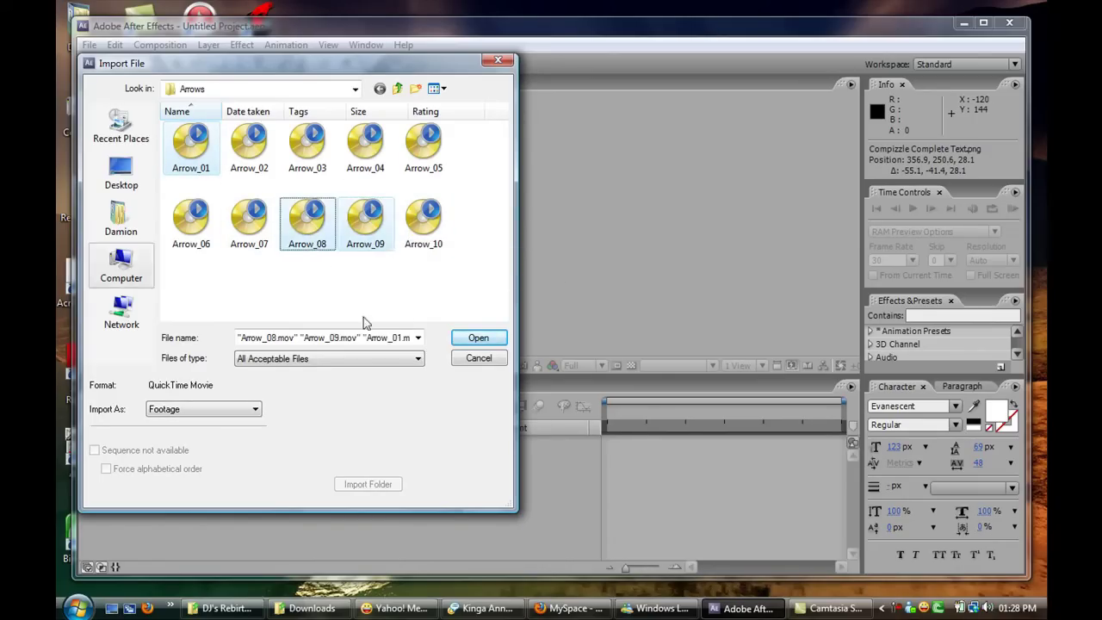
click(389, 303)
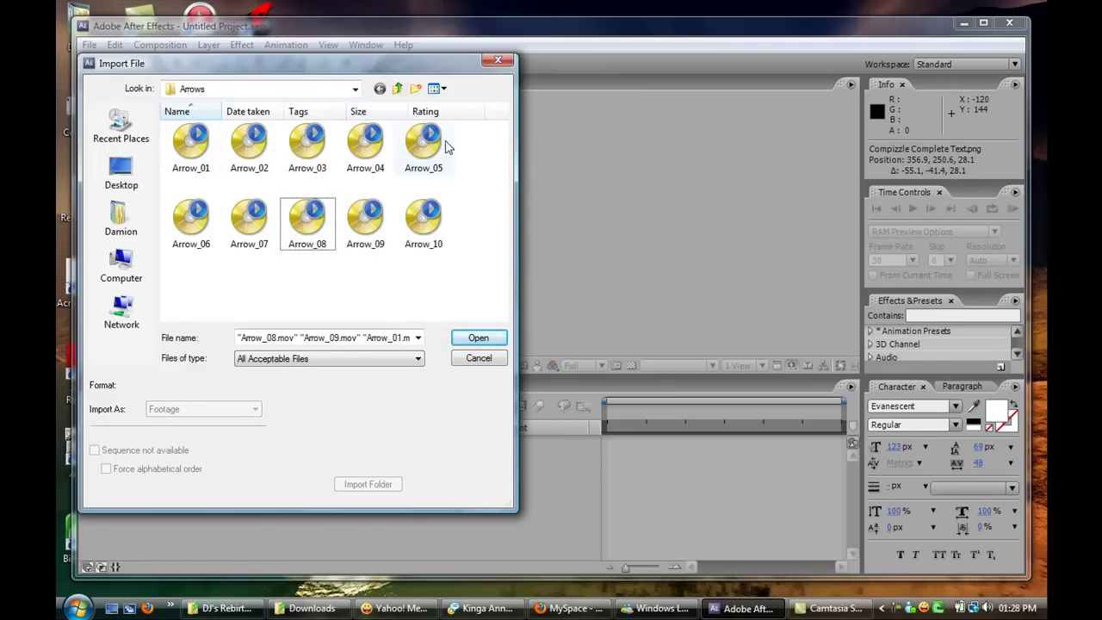
- Go up to the Evolution folder and import the whole Arrows folder
click(397, 89)
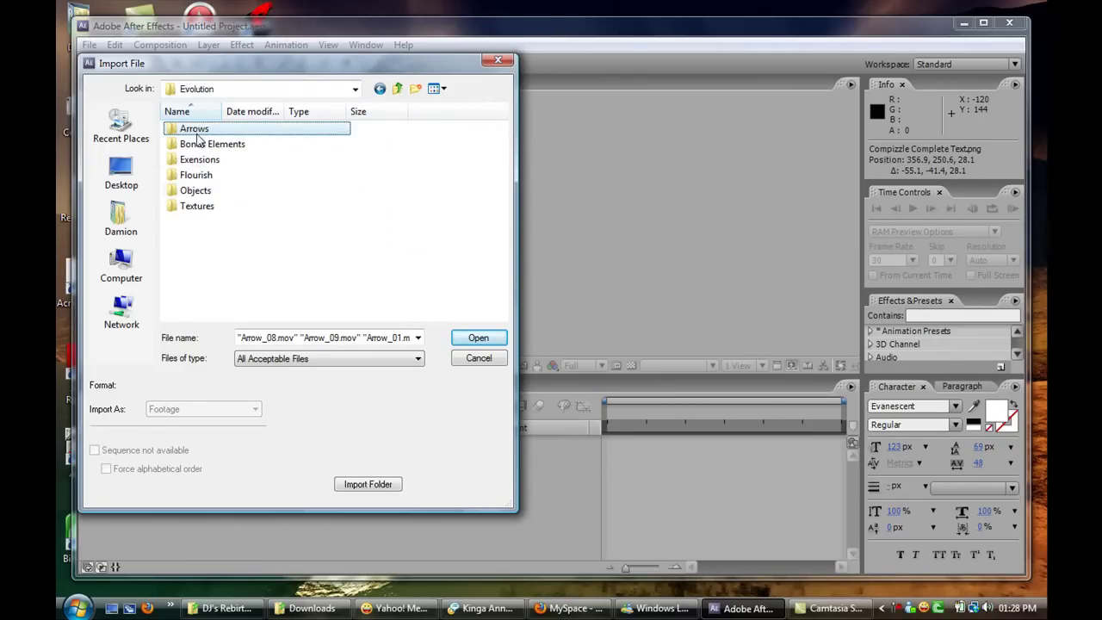
key(F2)
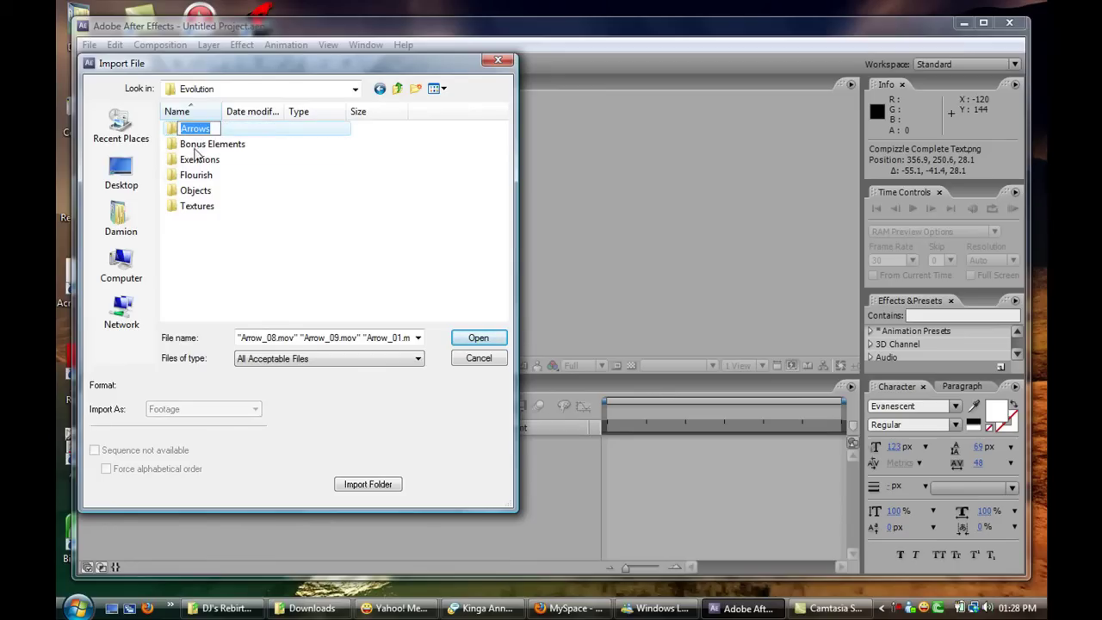
click(200, 145)
click(205, 131)
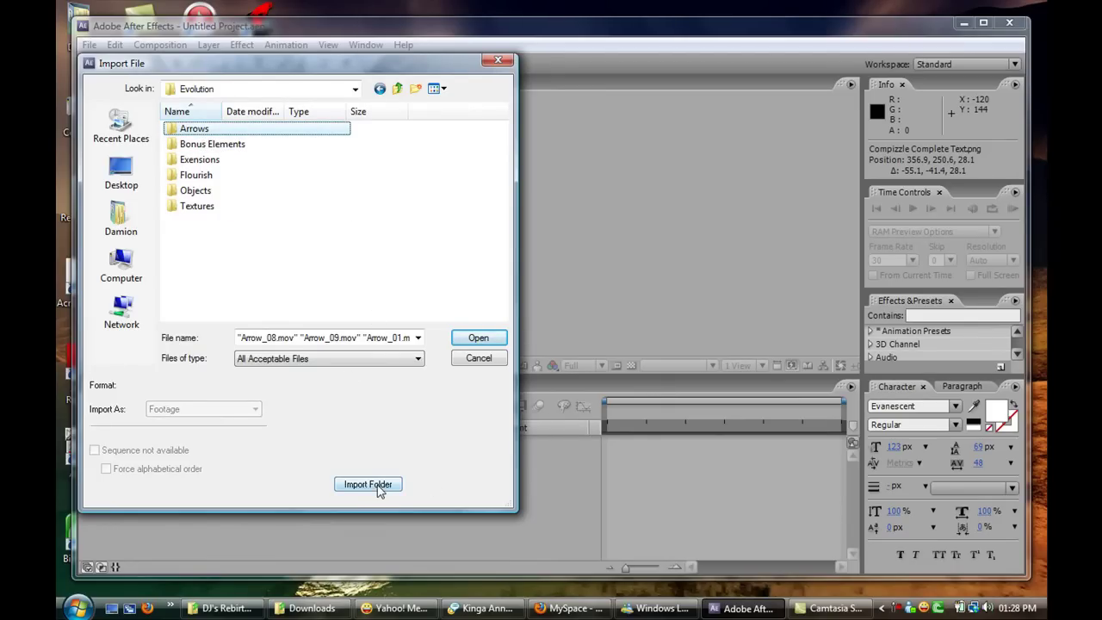
click(377, 486)
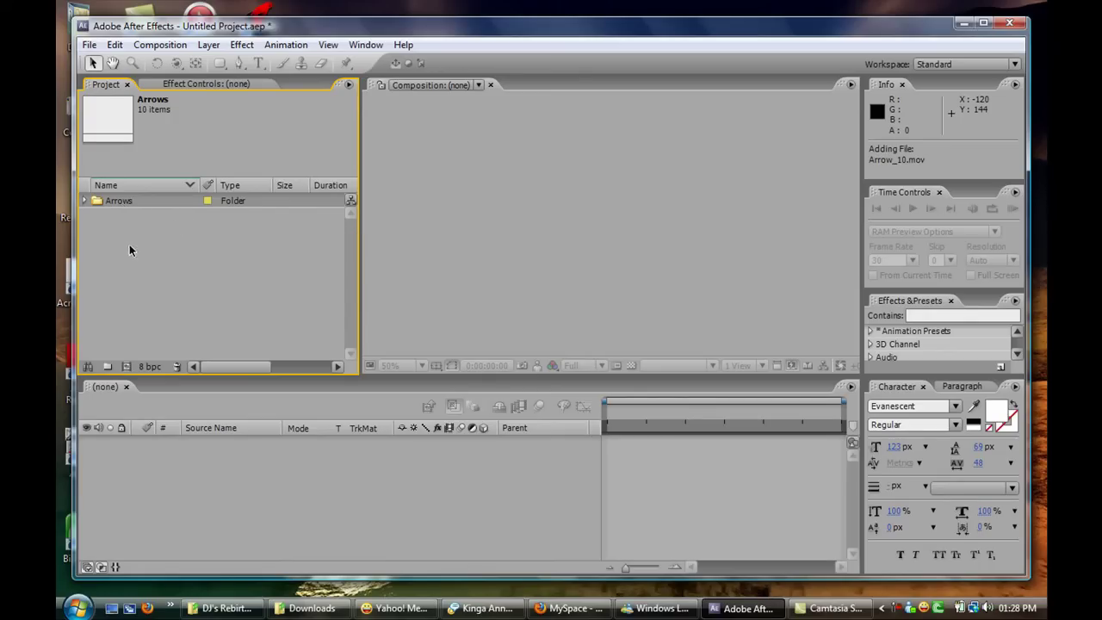
- Create a new project folder named pictures
click(107, 367)
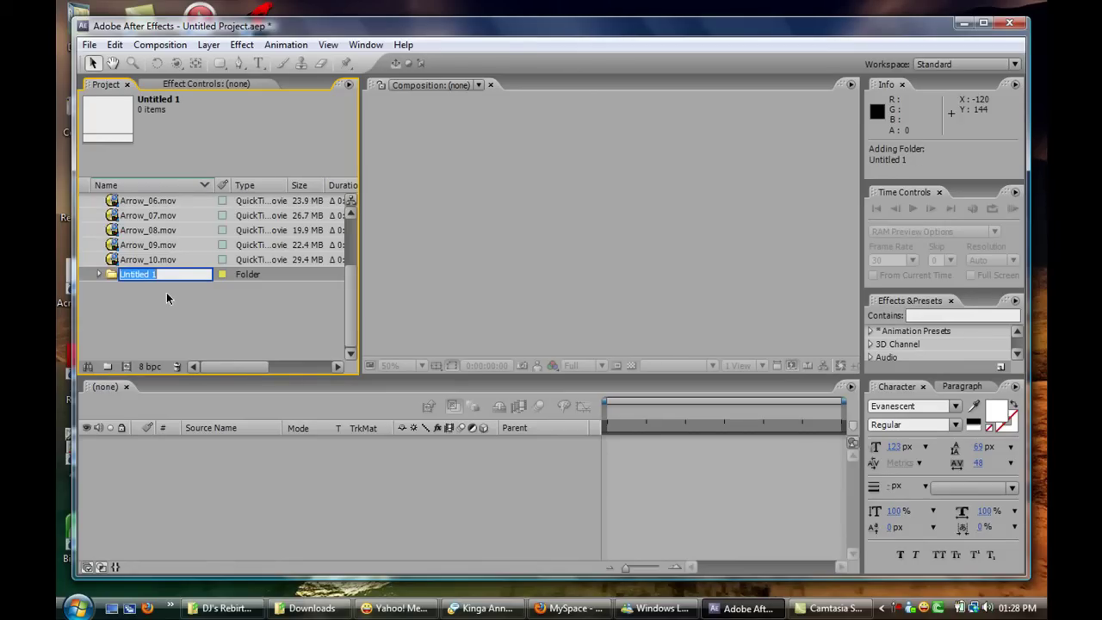
text(pictures)
key(Return)
mouse_move(348, 282)
mouse_down()
mouse_move(351, 223)
mouse_move(355, 289)
mouse_up()
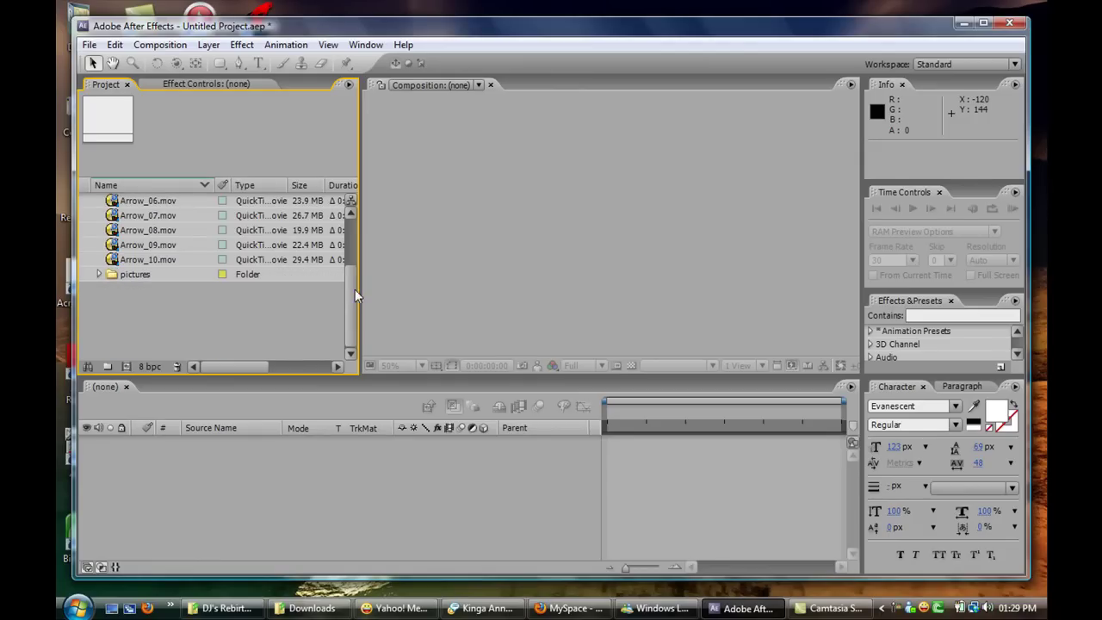
click(139, 275)
- Collapse the Arrows folder and drag it onto the pictures folder, then dismiss the context menu
scroll(354, 220, up, 2)
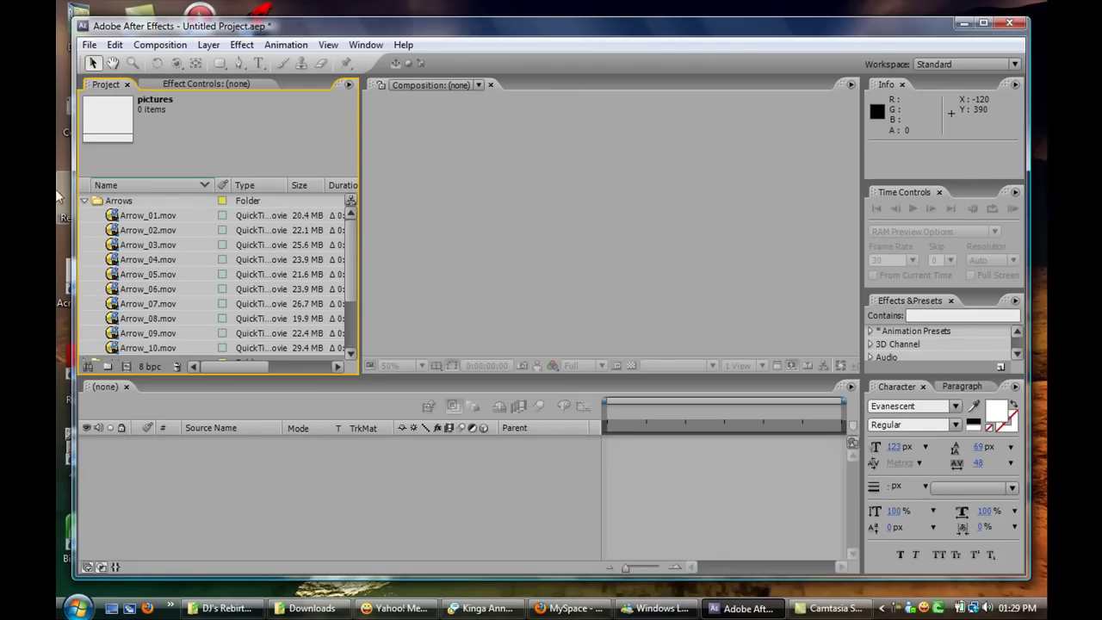
click(85, 199)
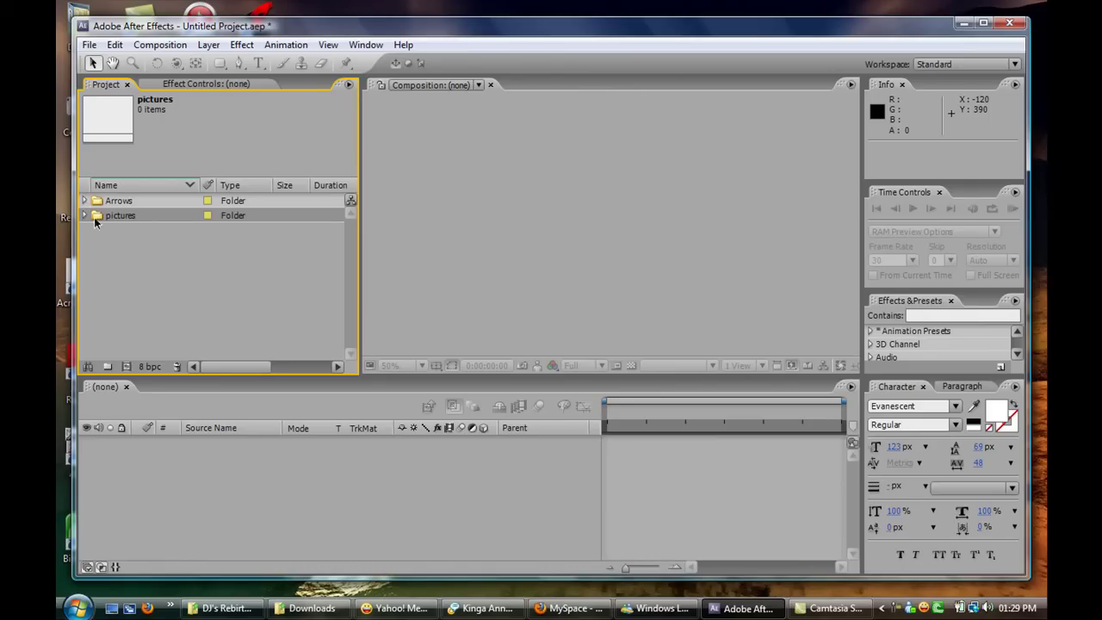
drag(129, 202, 125, 213)
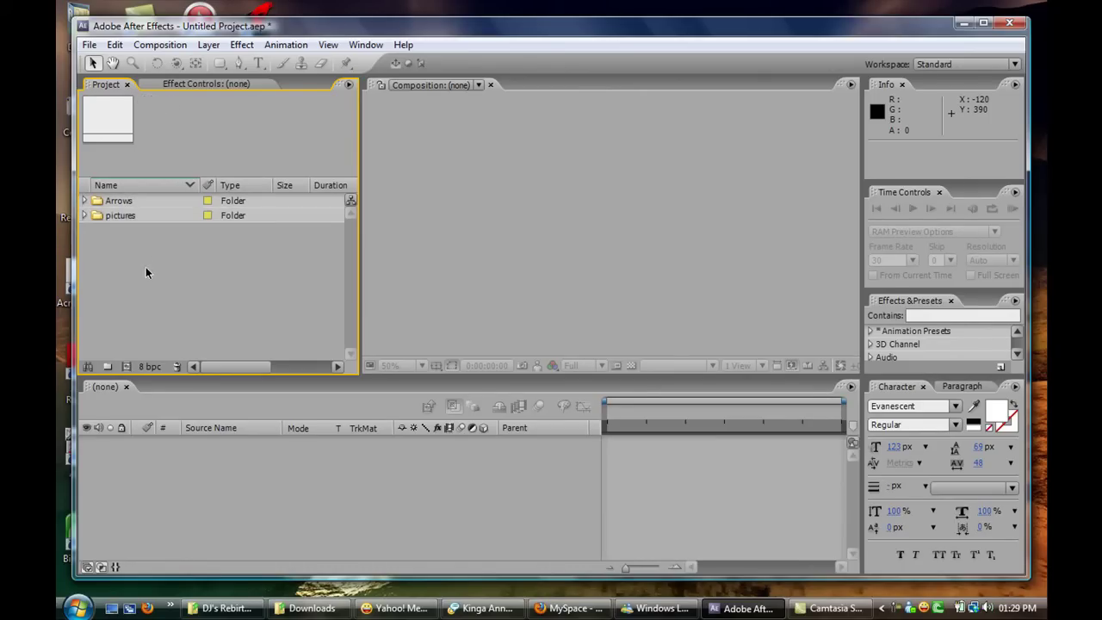
right_click(144, 241)
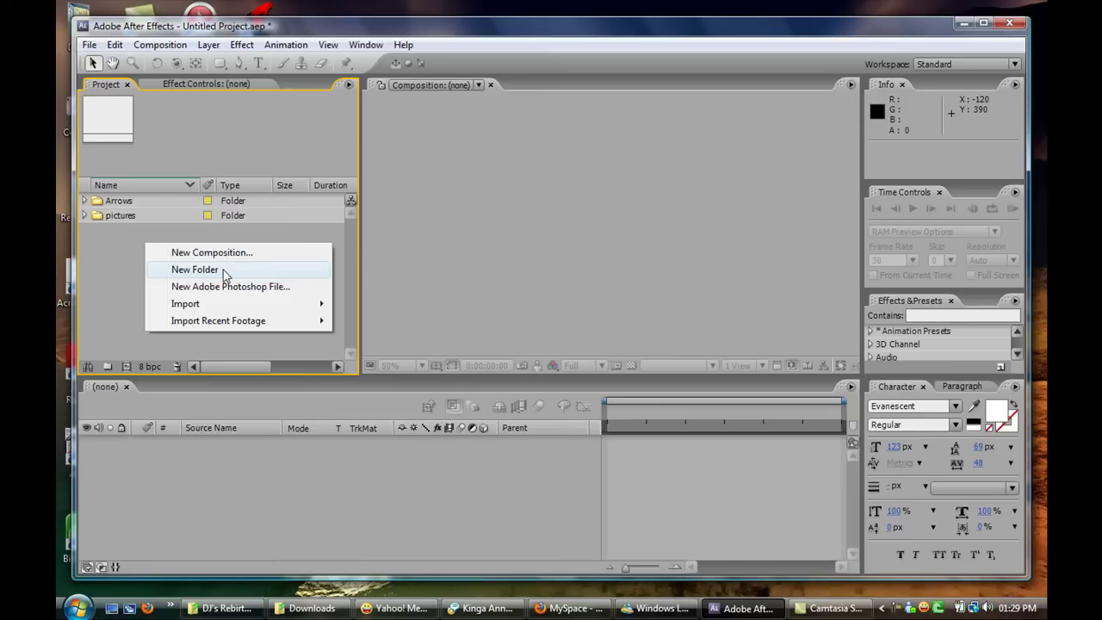
click(102, 285)
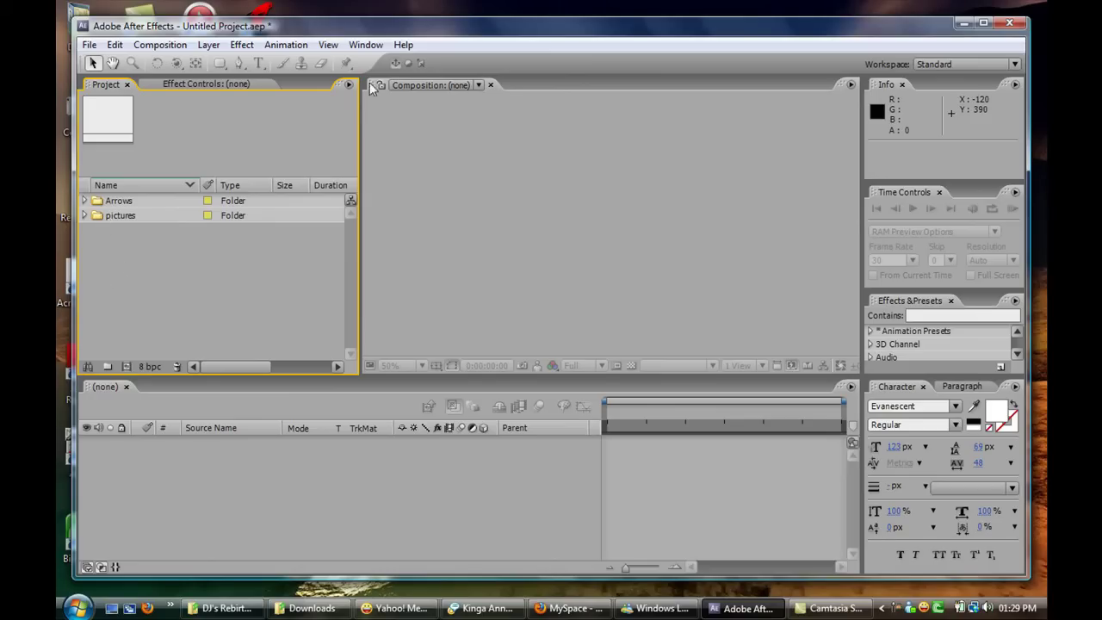
click(125, 217)
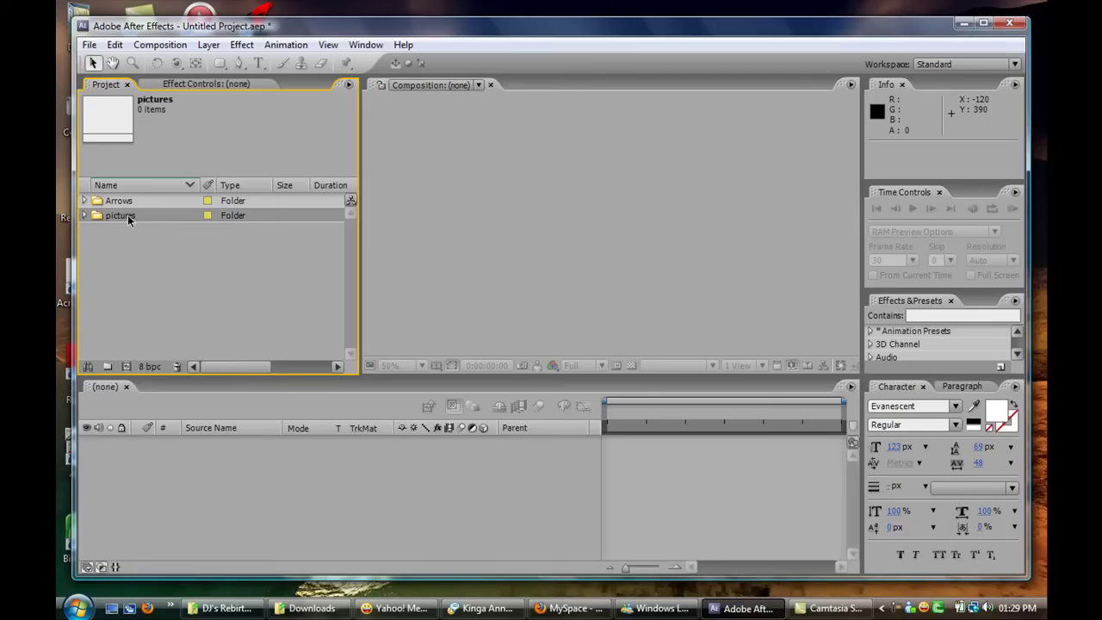
click(122, 216)
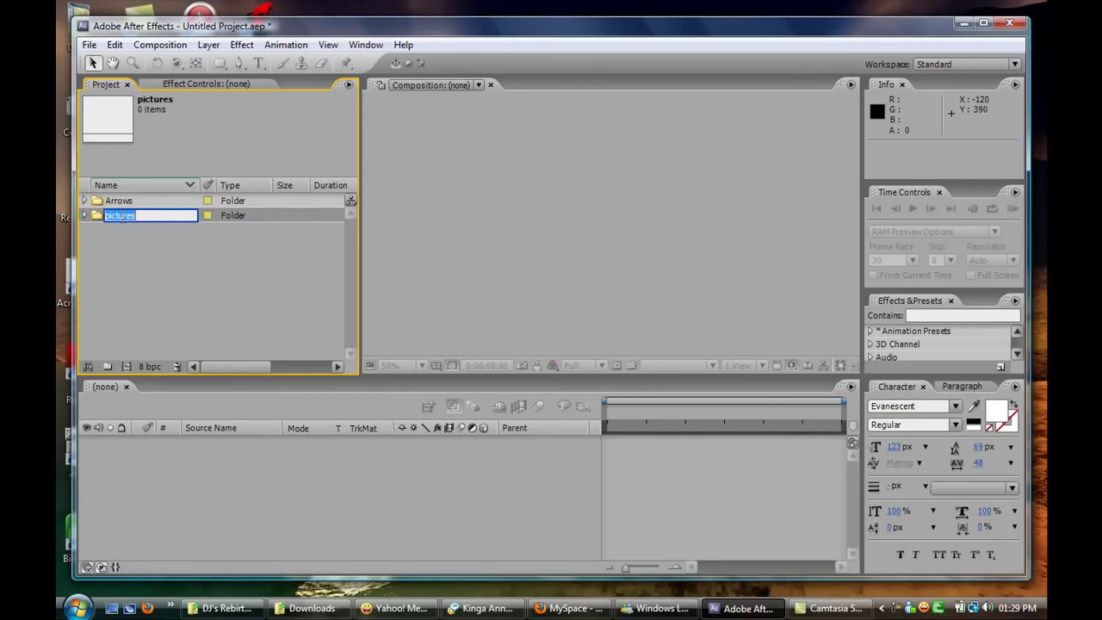
text(ggiigfty)
click(154, 297)
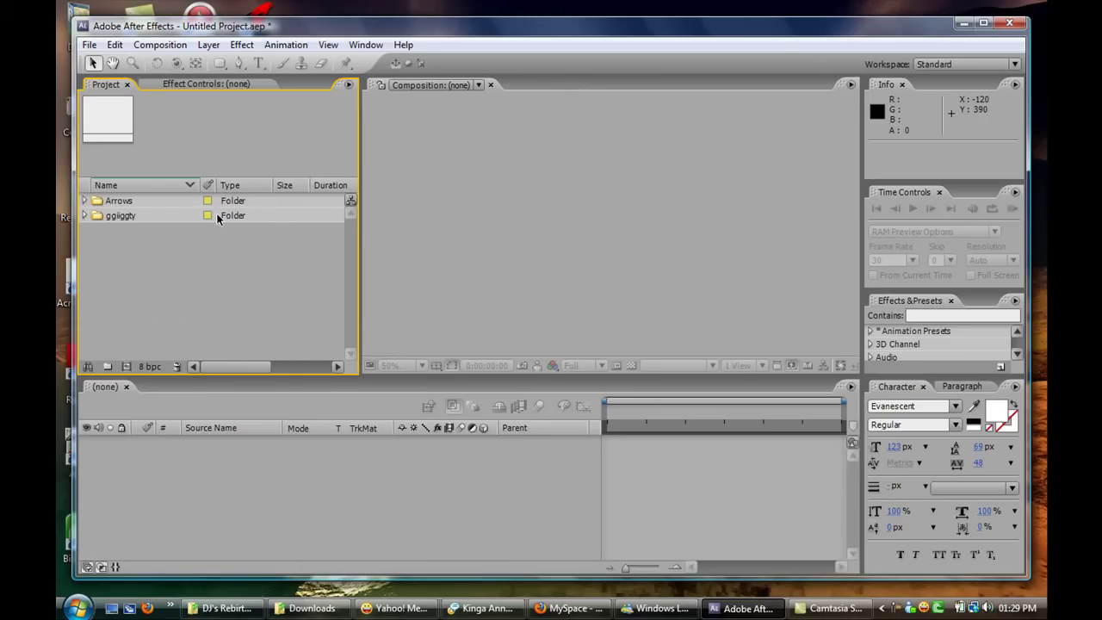
click(89, 44)
- Create Comp 1 at 864×486, 29.97 fps, 10 seconds long, keeping Square Pixels
mouse_move(162, 48)
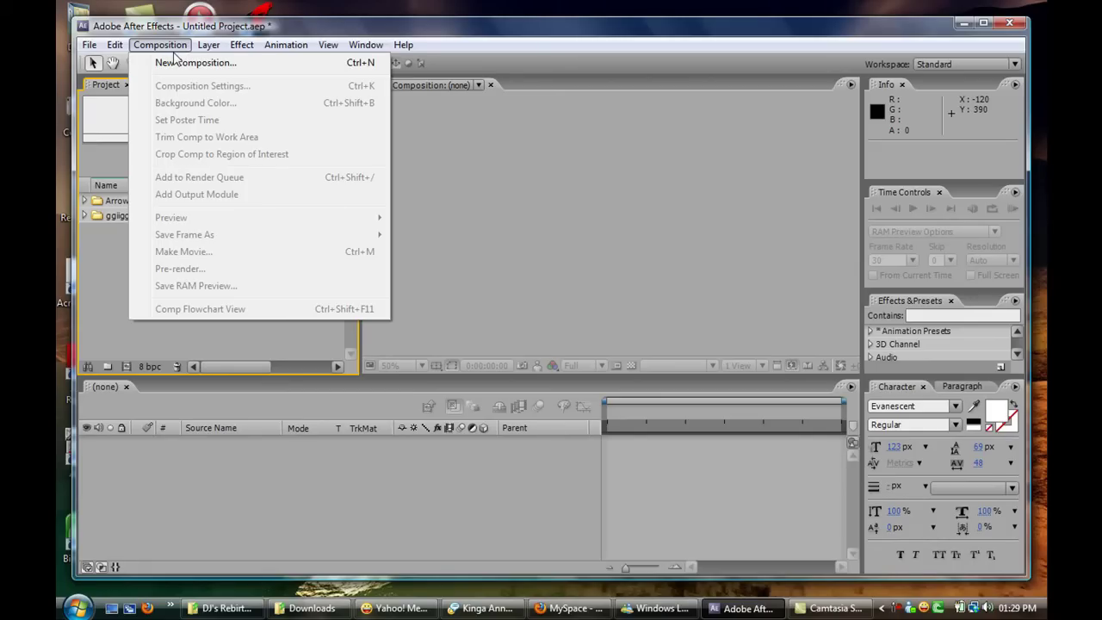
click(197, 64)
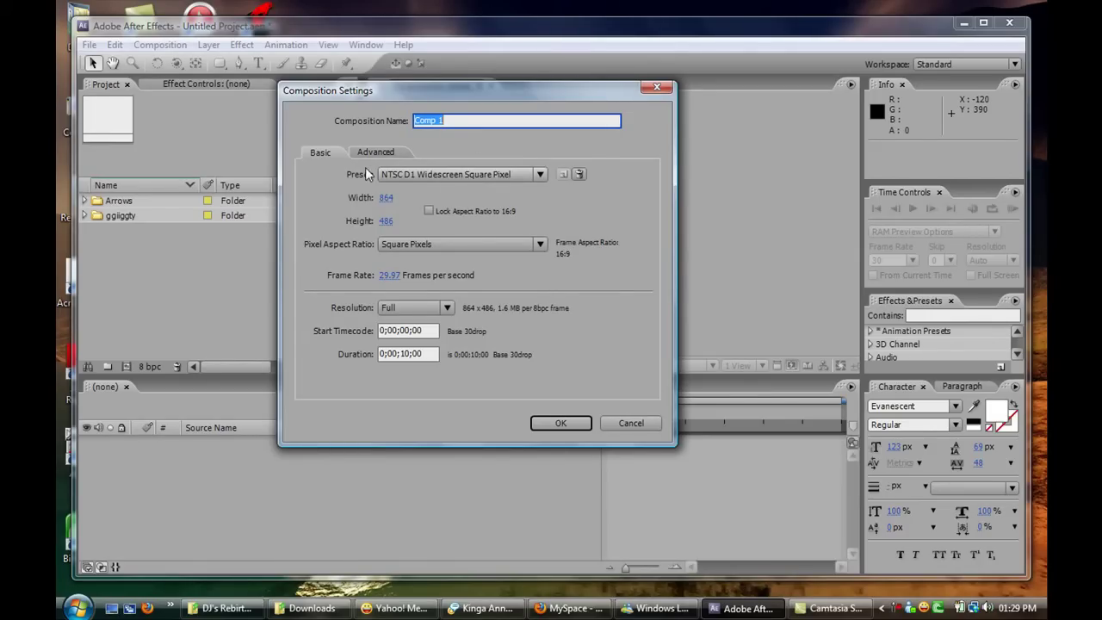
click(536, 174)
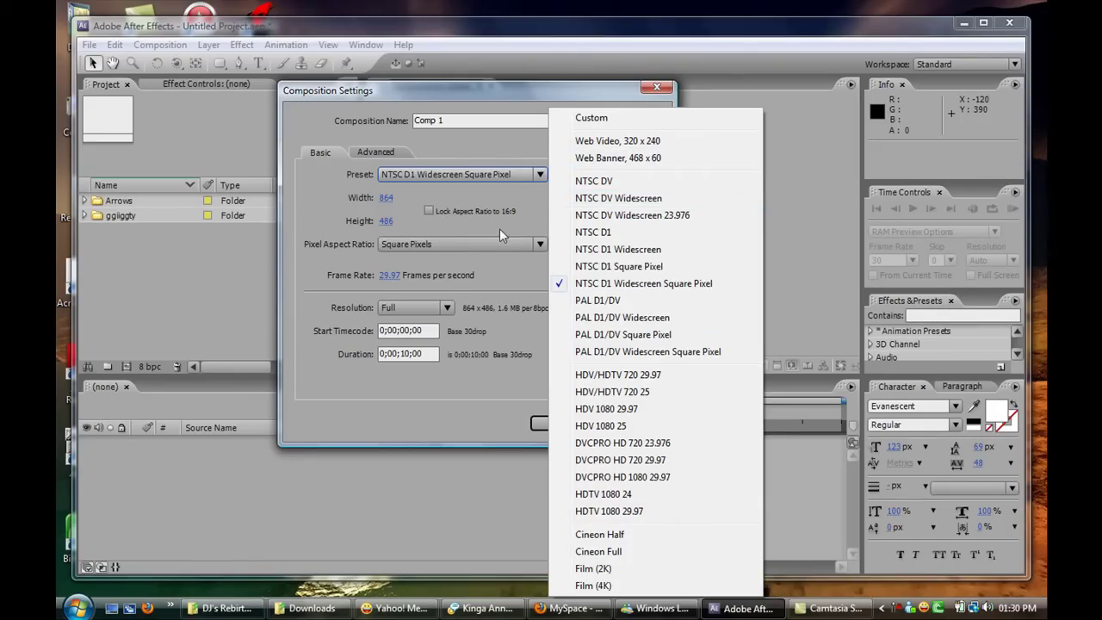
click(403, 194)
click(418, 245)
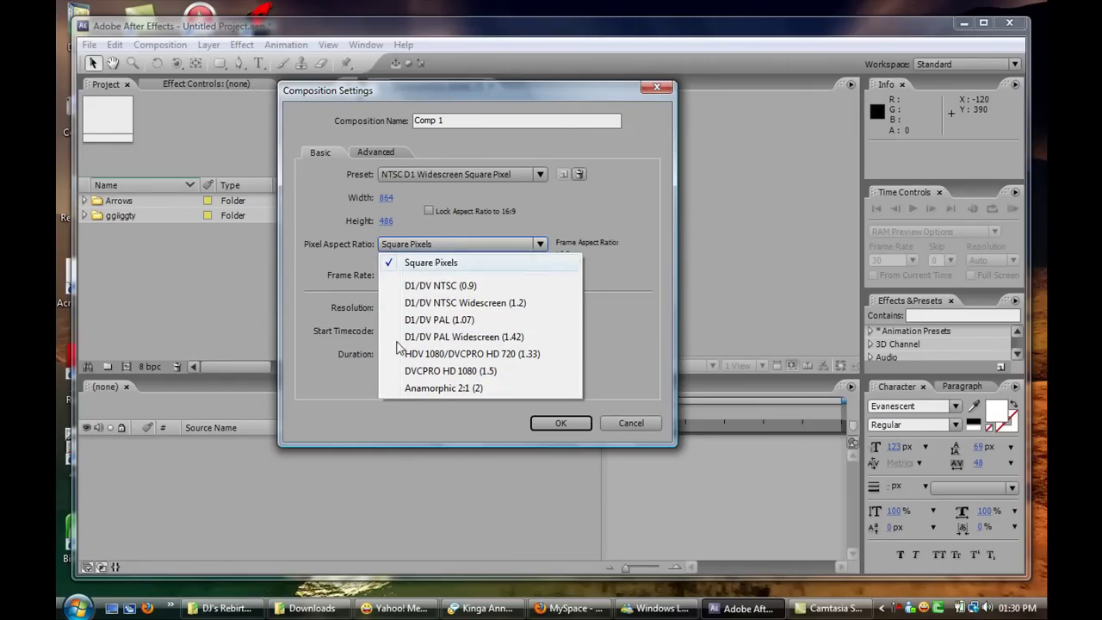
click(362, 313)
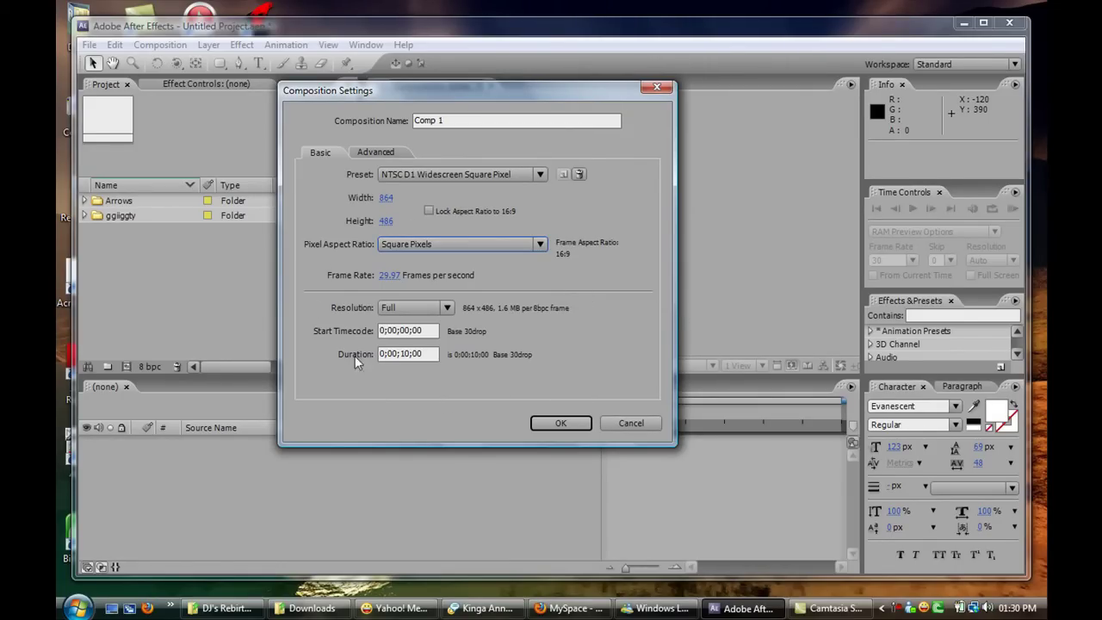
click(383, 354)
click(387, 153)
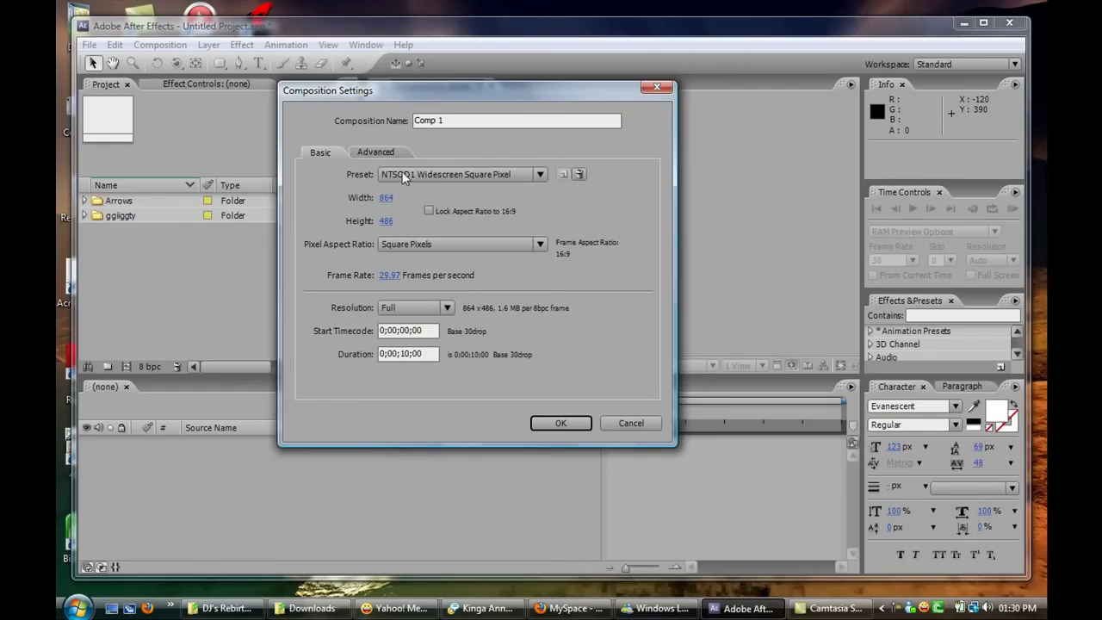
drag(481, 121, 285, 134)
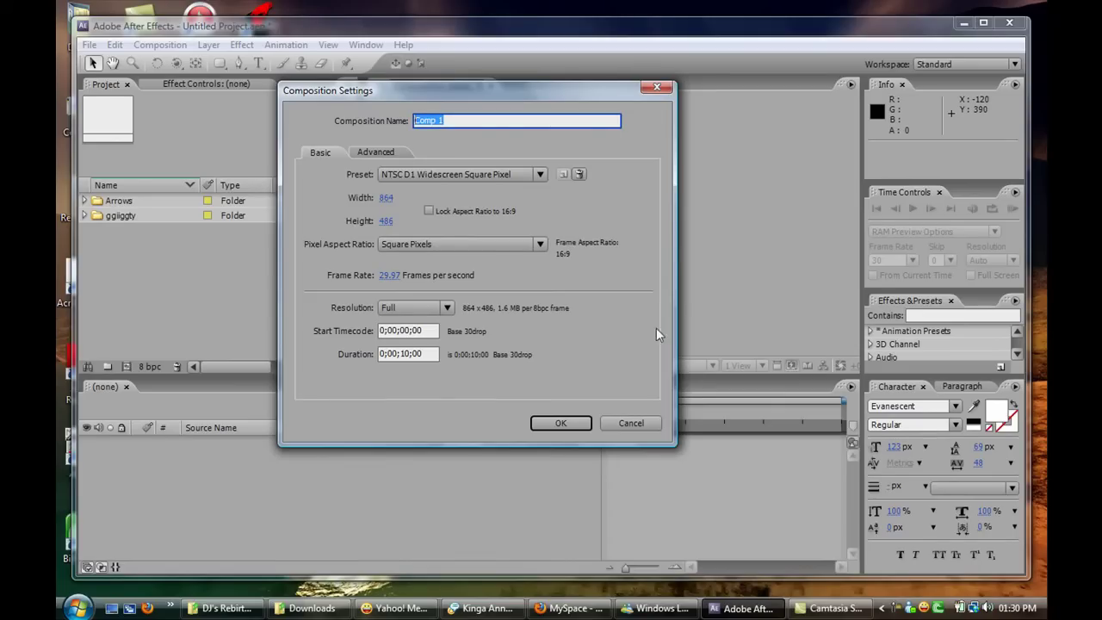
click(563, 421)
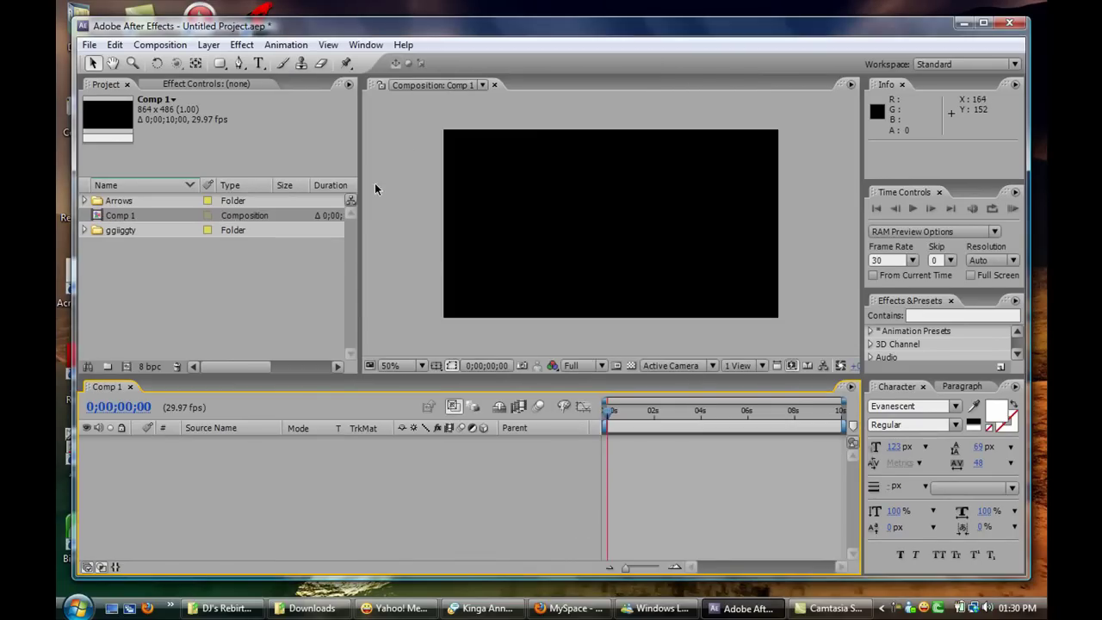
- Add Arrow_01.mov from the Arrows folder to Comp 1 and set the time to 0;00;02;24
click(85, 201)
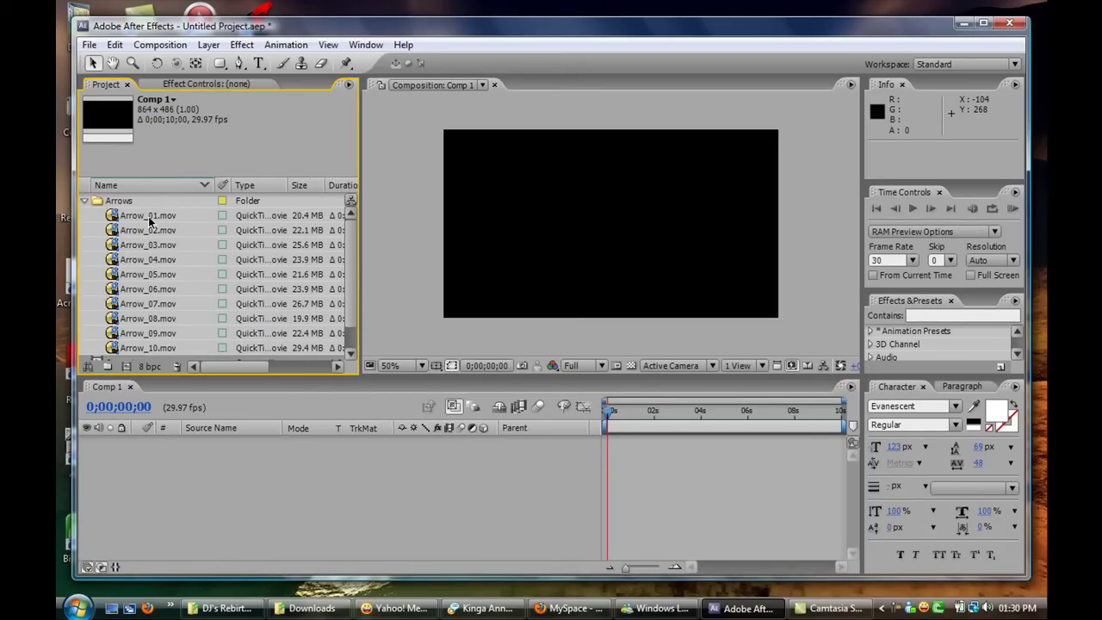
drag(149, 216, 140, 454)
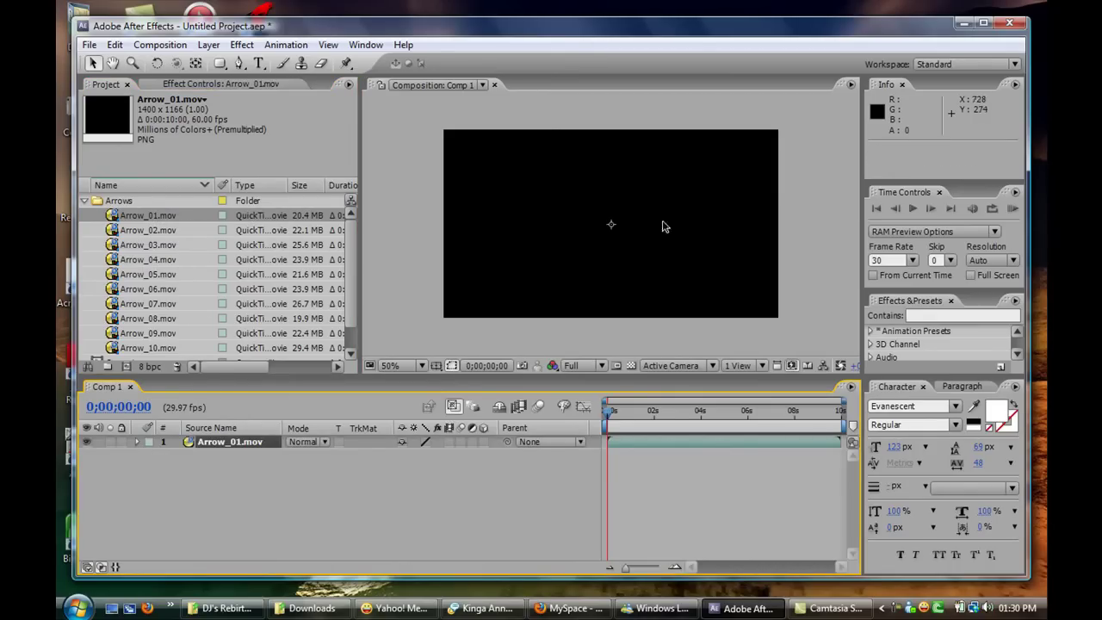
scroll(625, 273, down, 4)
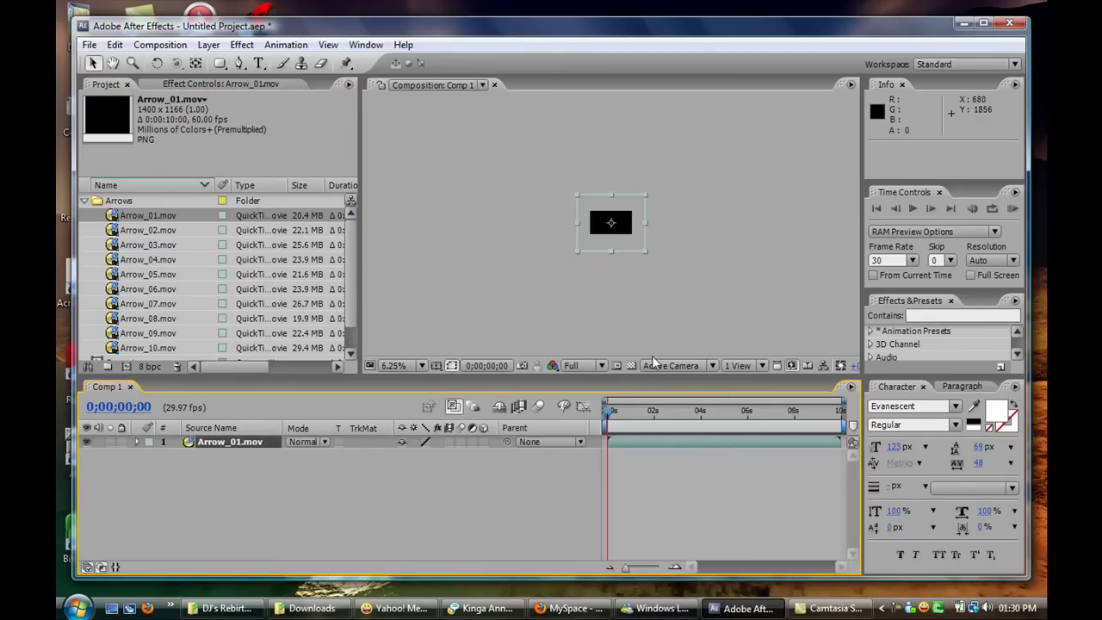
click(692, 462)
click(673, 412)
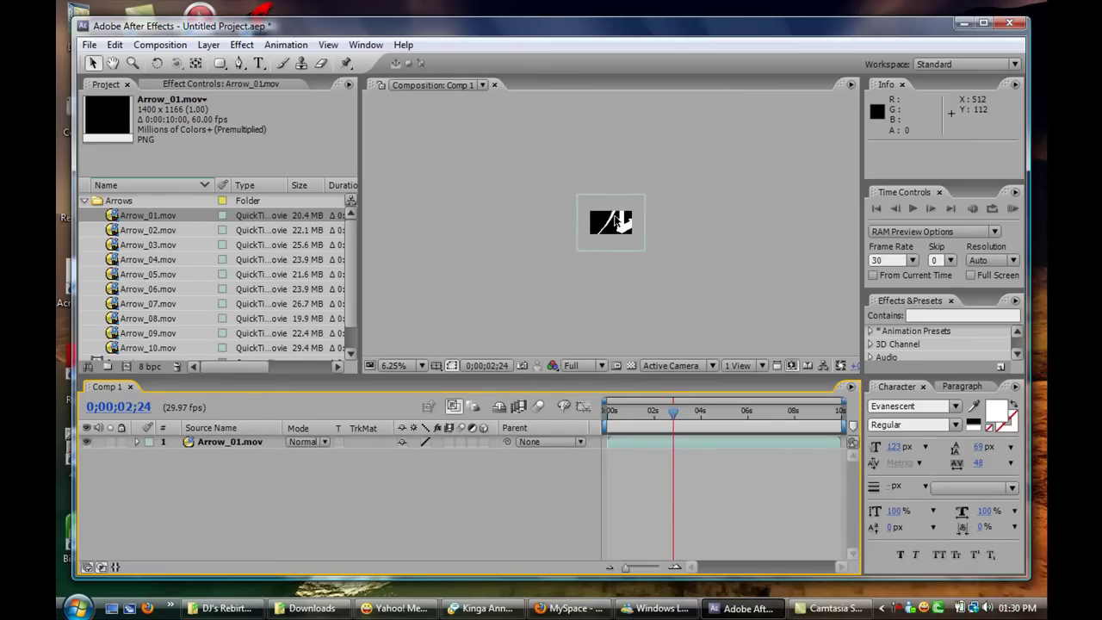
scroll(602, 221, up, 8)
scroll(614, 221, down, 4)
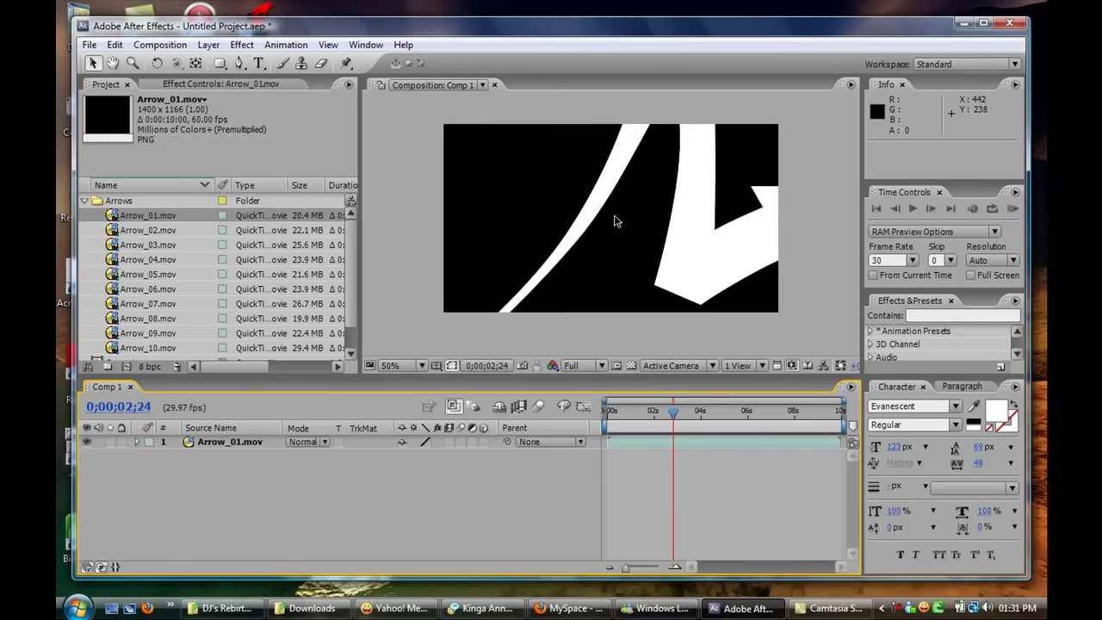
scroll(448, 197, up, 2)
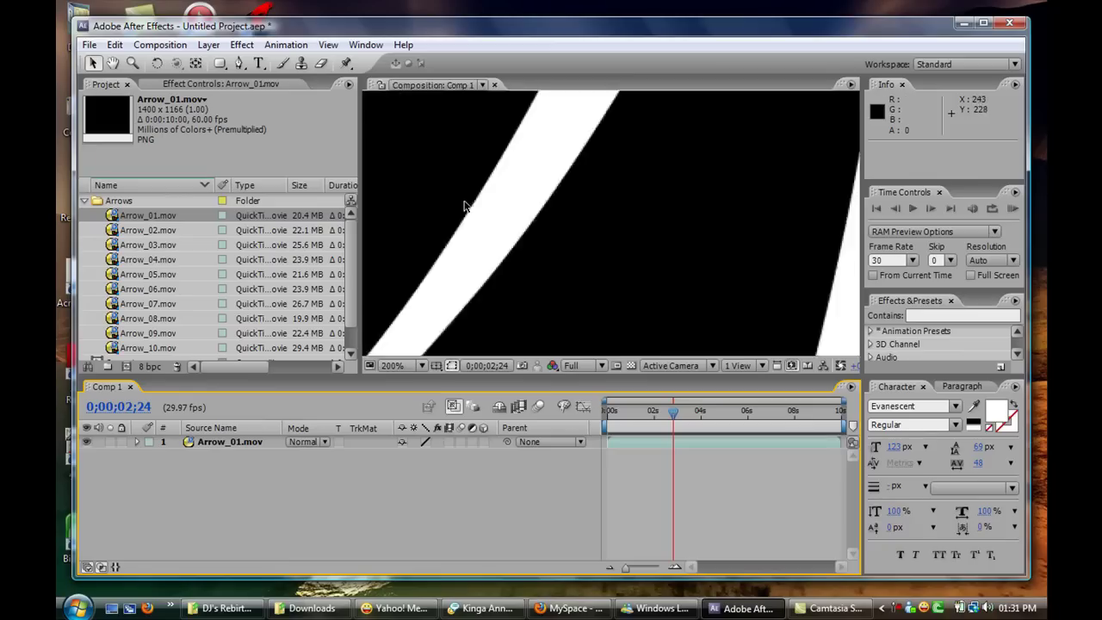
scroll(478, 204, down, 4)
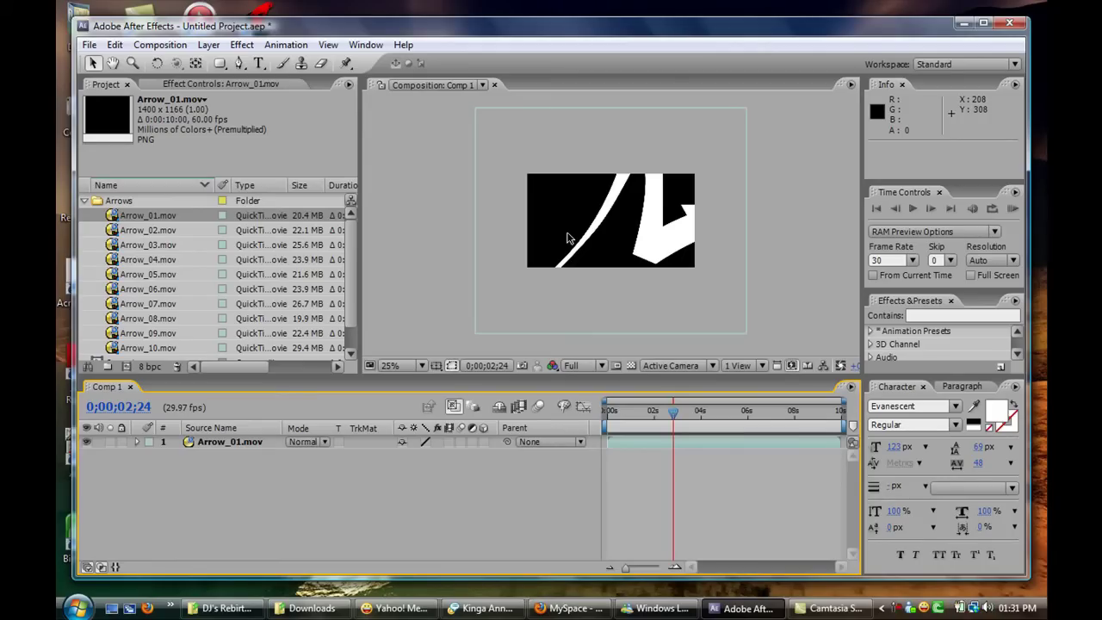
click(485, 135)
- Scale the Arrow_01.mov layer down to about 25% by 29% in the Composition viewer
drag(475, 110, 482, 134)
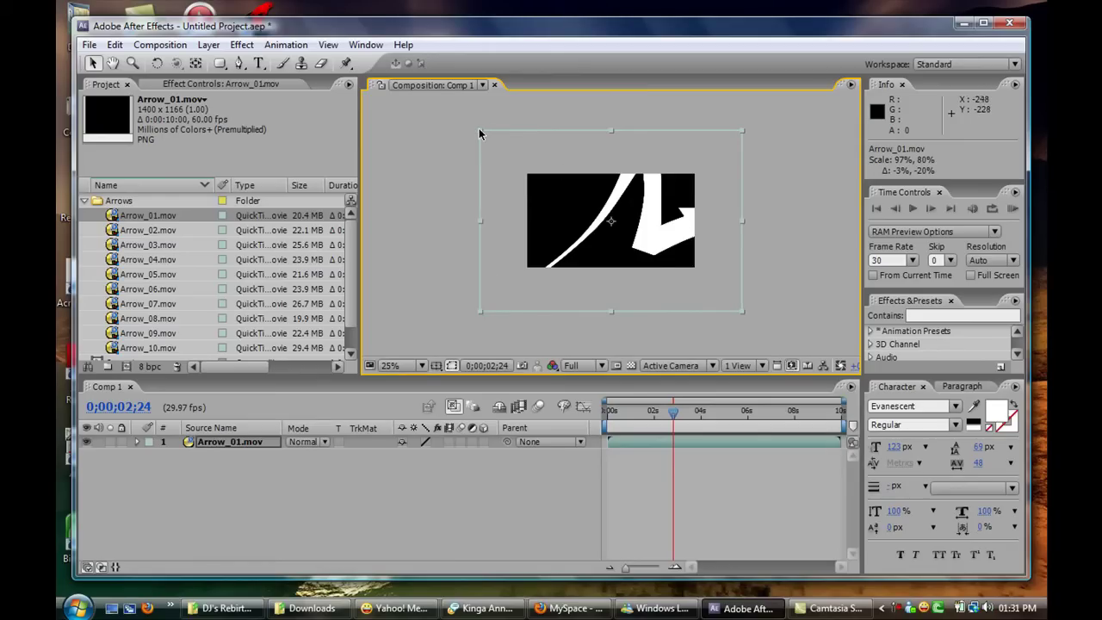
drag(480, 131, 577, 187)
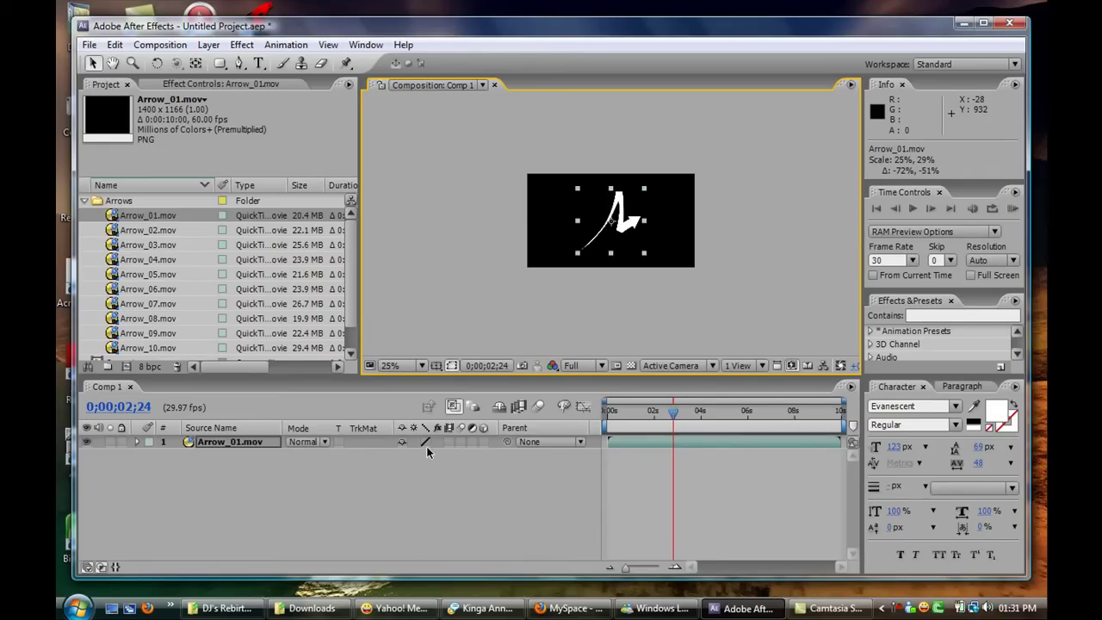
- Run a RAM preview of Comp 1, caching its opening frames, then stop playback
click(899, 199)
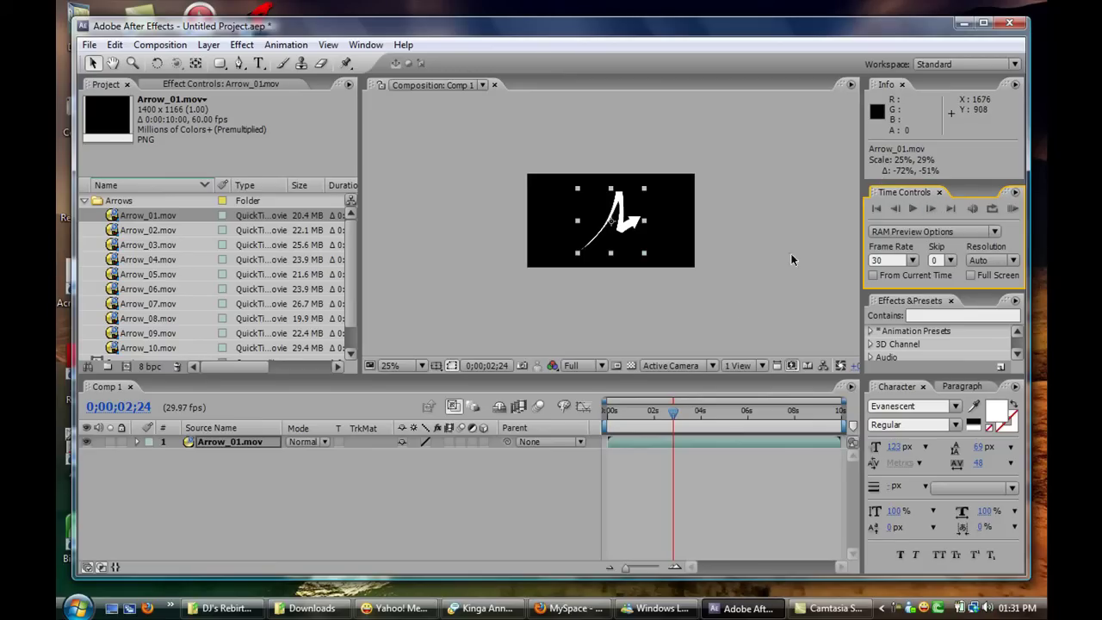
click(1012, 210)
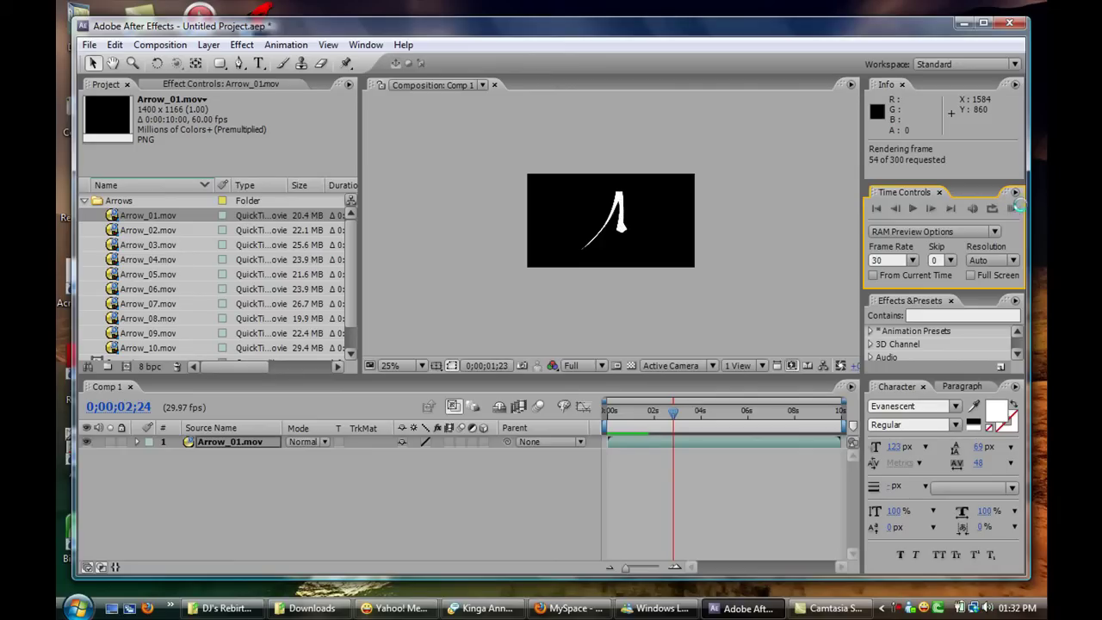
click(1013, 211)
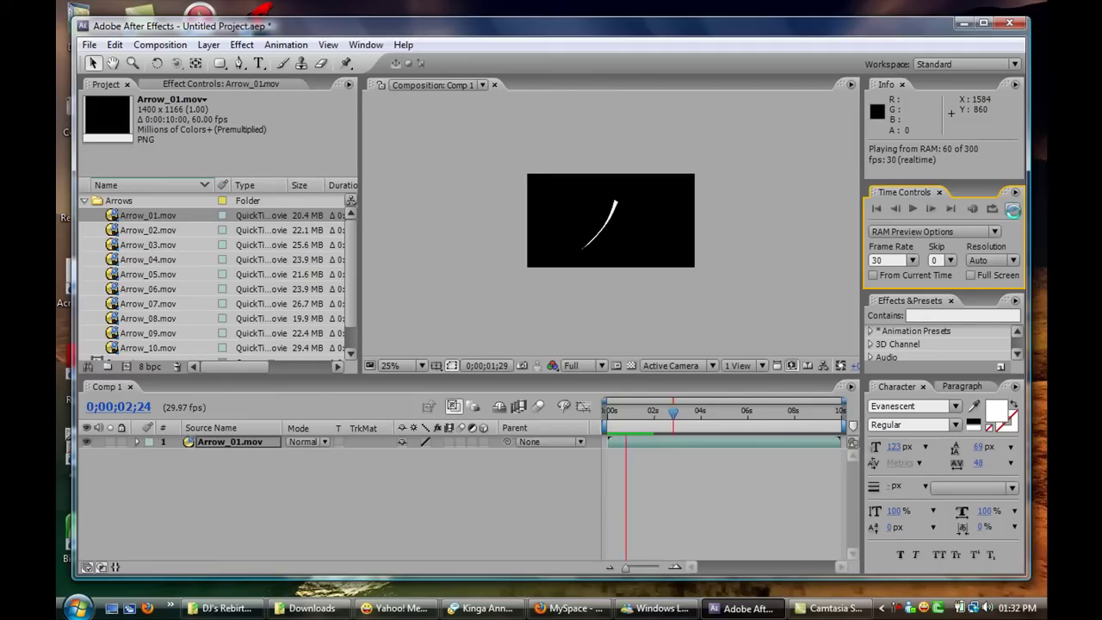
key(space)
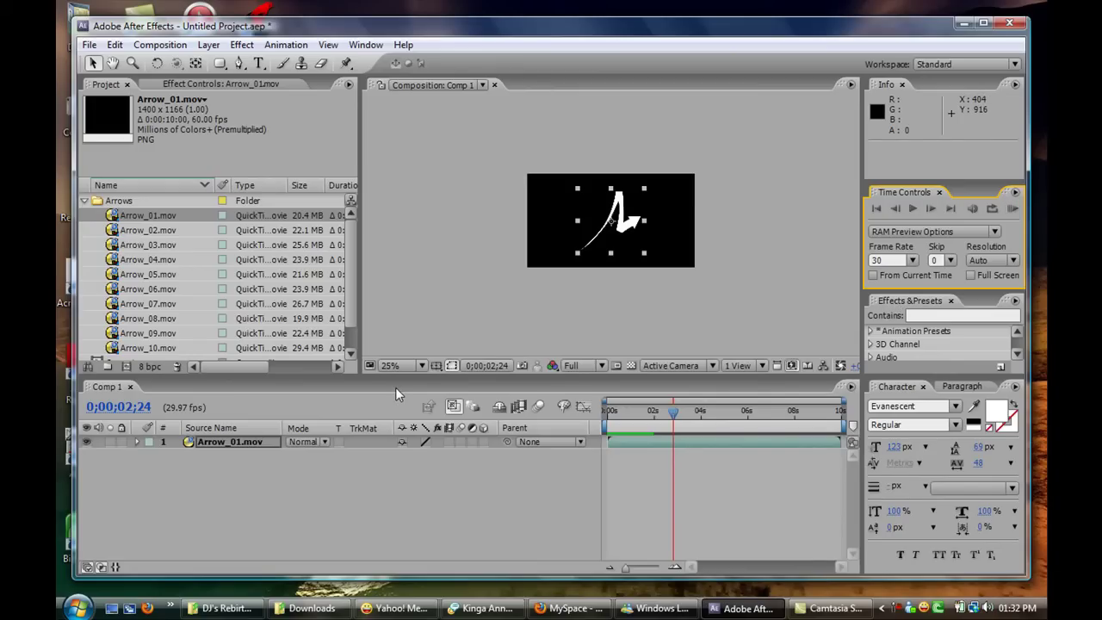
click(455, 467)
- Set the Composition viewer resolution to Full after briefly trying Quarter
click(224, 444)
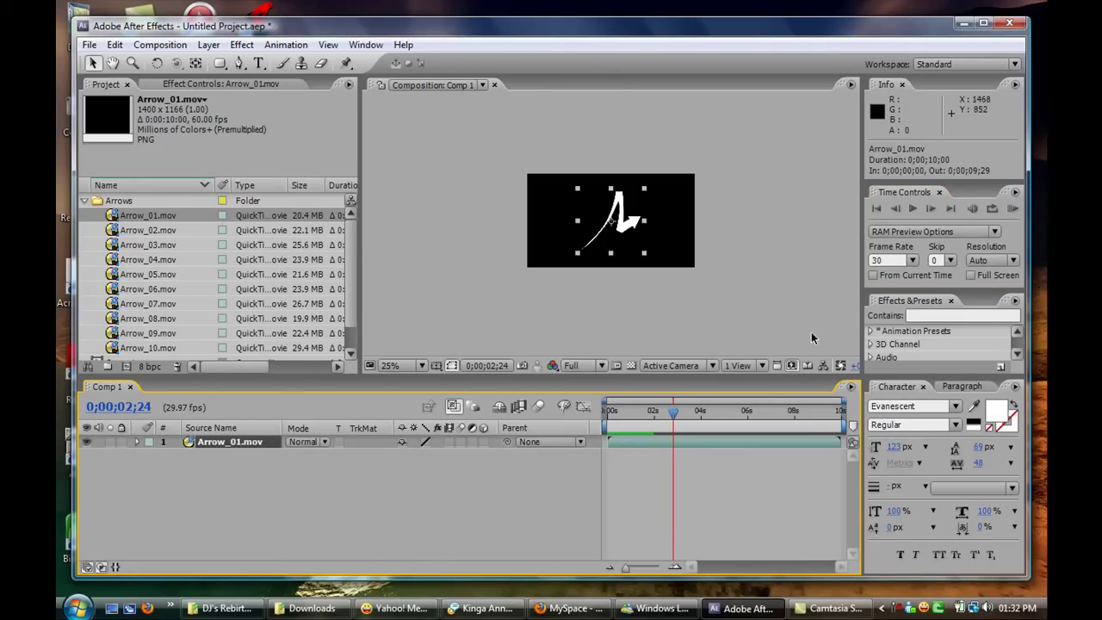
click(893, 259)
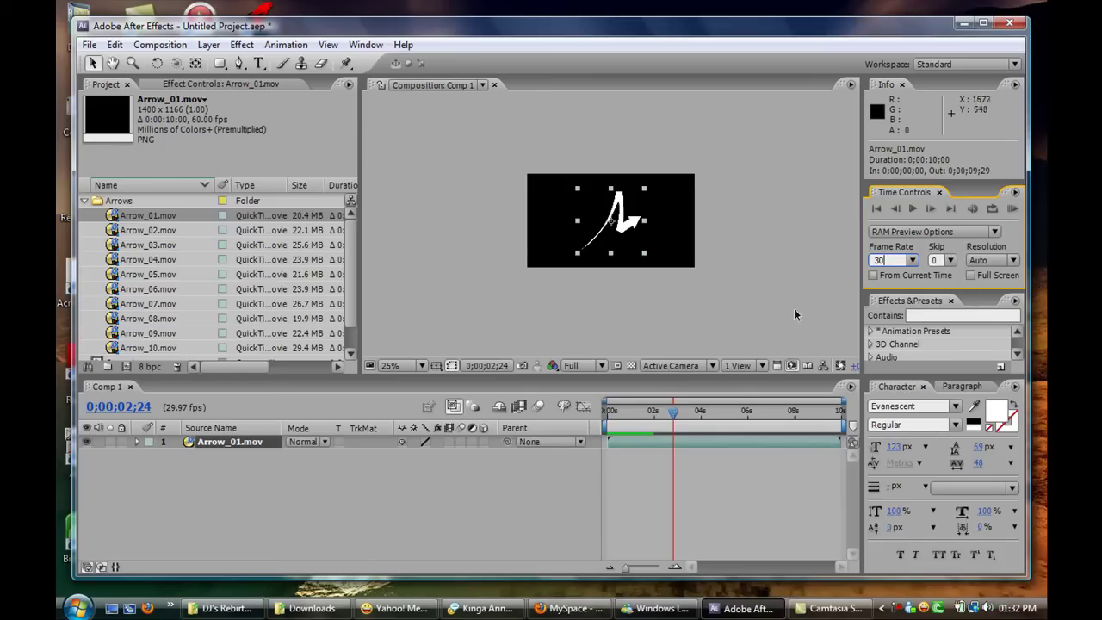
click(598, 367)
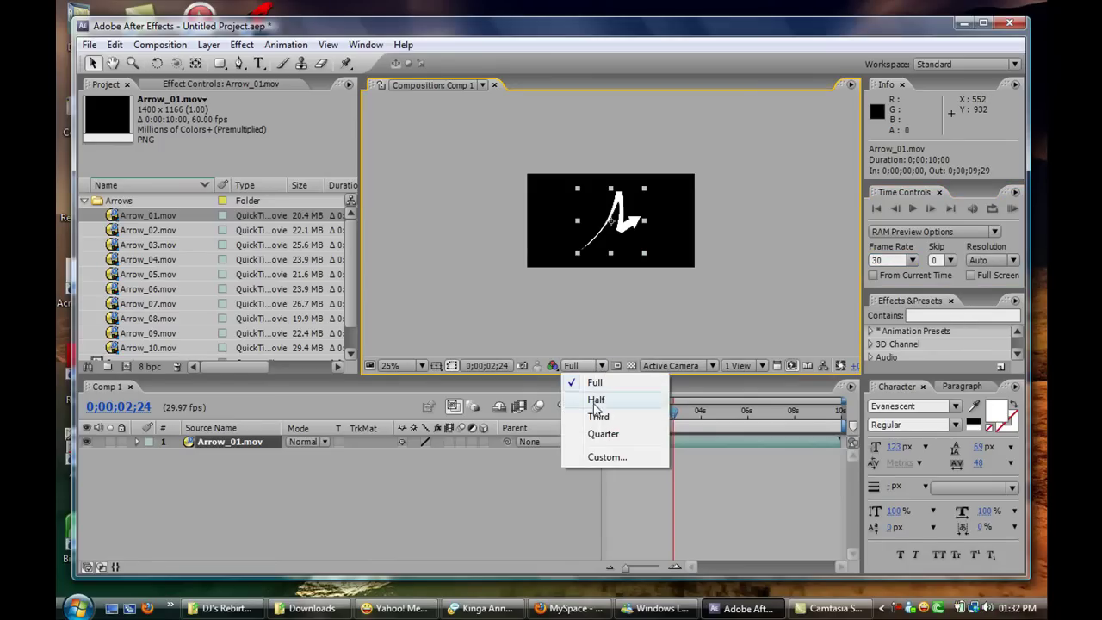
click(601, 434)
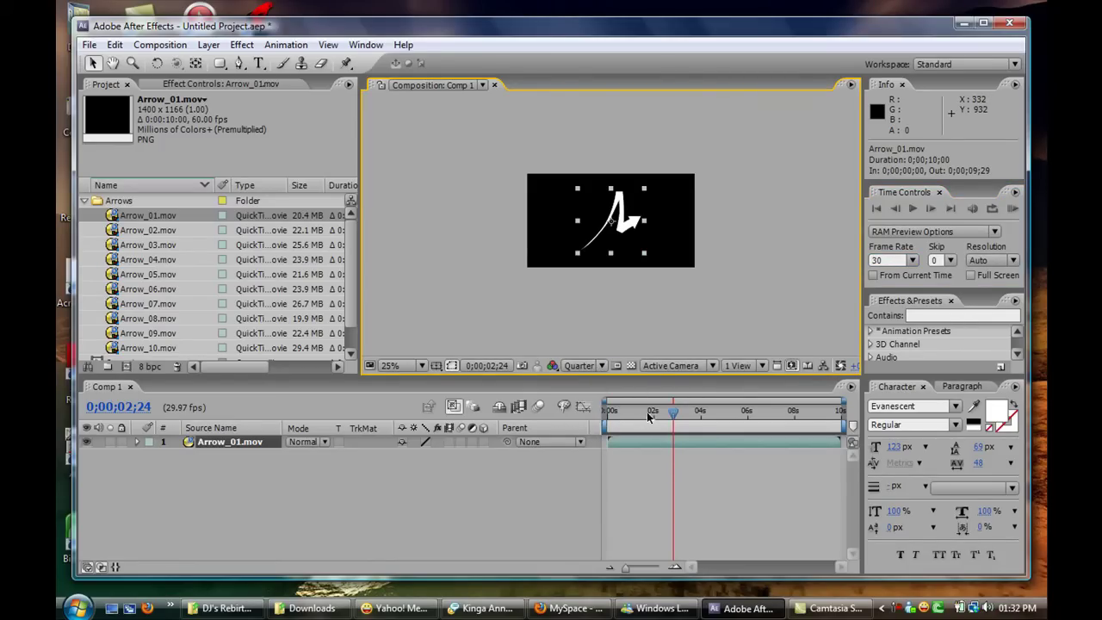
click(602, 365)
click(597, 384)
- Set the RAM preview resolution to Third, then back to Auto
click(1011, 261)
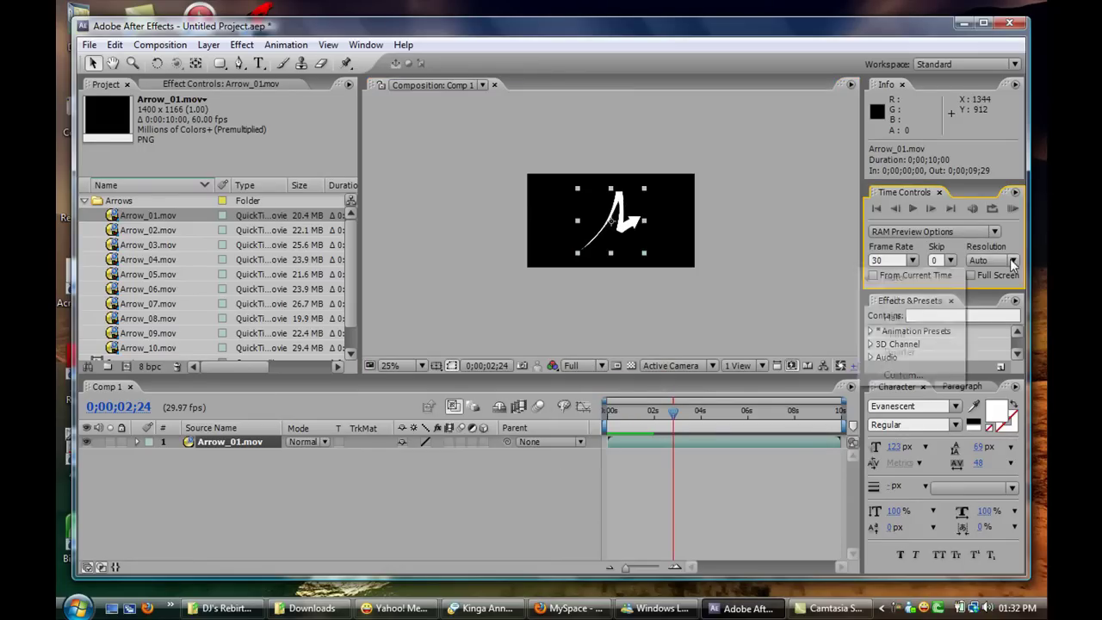
click(897, 336)
click(1017, 259)
click(948, 277)
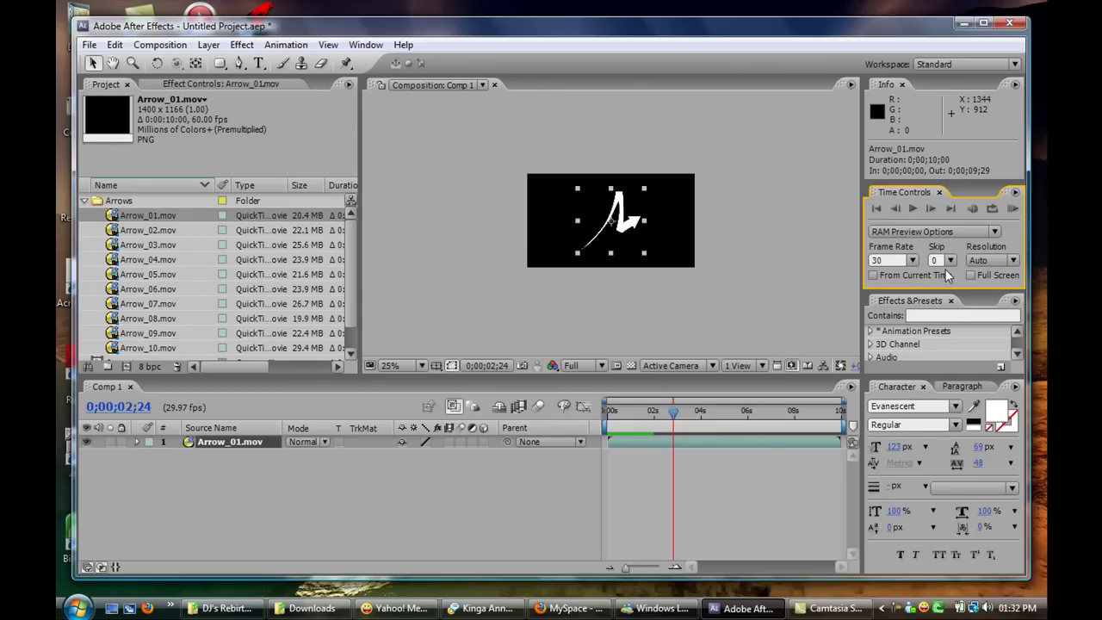
- Zoom the Comp 1 view in to 1600% and back out to 50%
scroll(650, 286, down, 1)
scroll(640, 259, up, 1)
scroll(630, 243, up, 10)
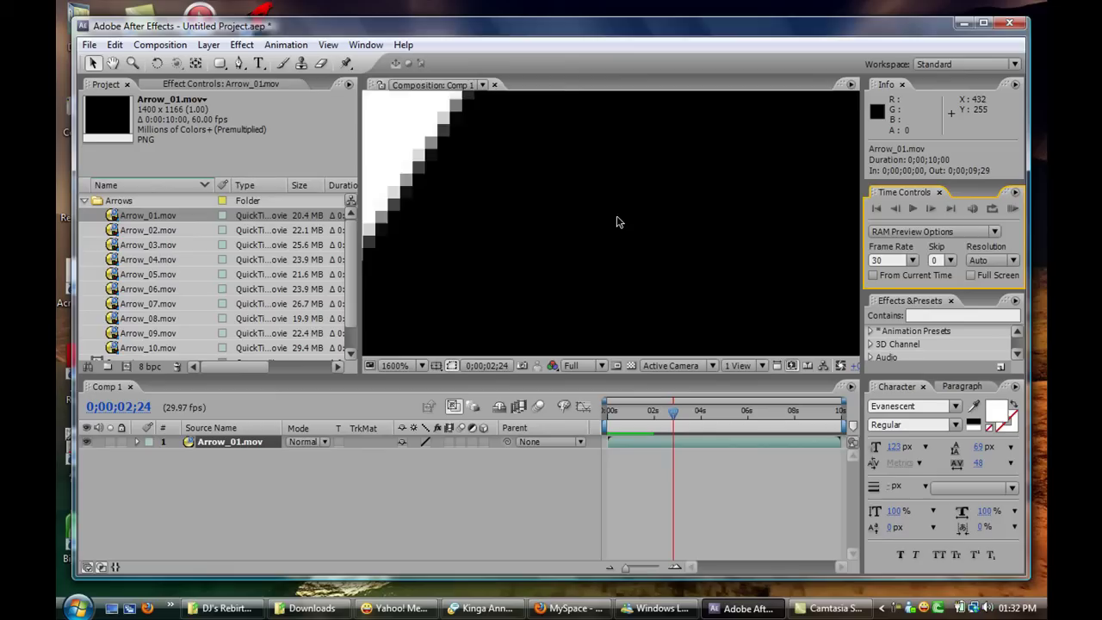
scroll(618, 222, down, 9)
scroll(637, 226, up, 2)
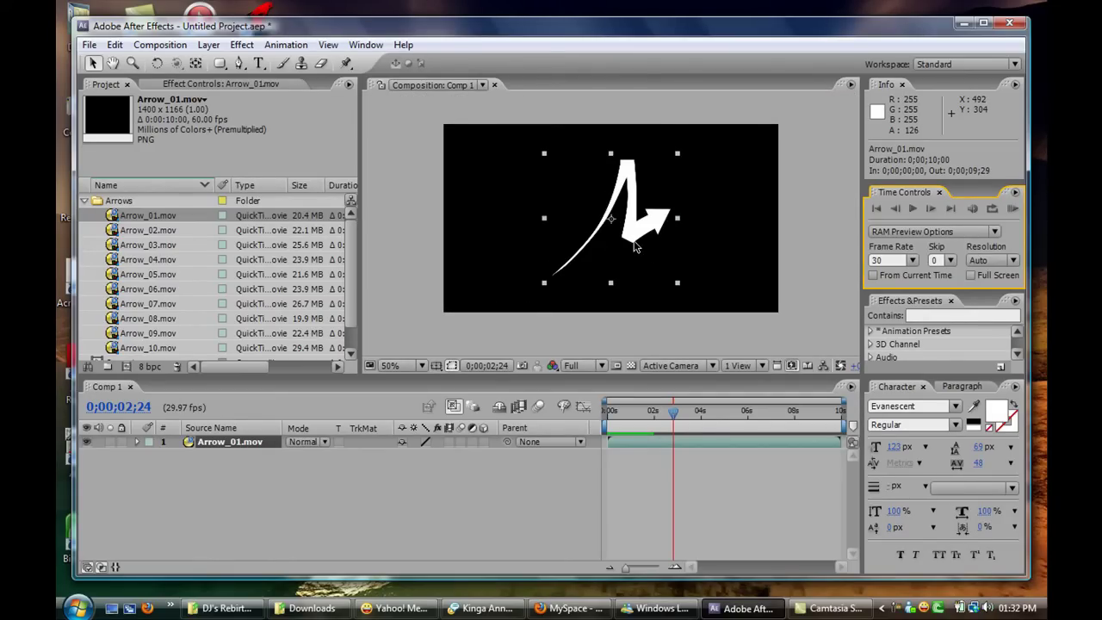
click(634, 246)
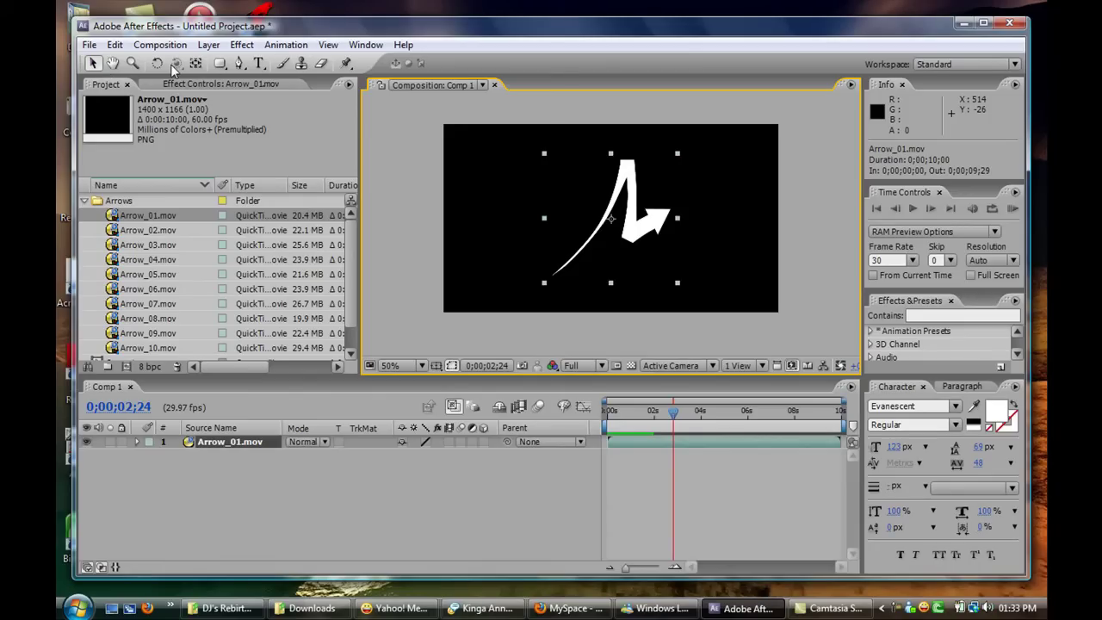
- Rotate the Arrow_01.mov layer to -55.1° with the Rotation tool
click(281, 63)
click(93, 63)
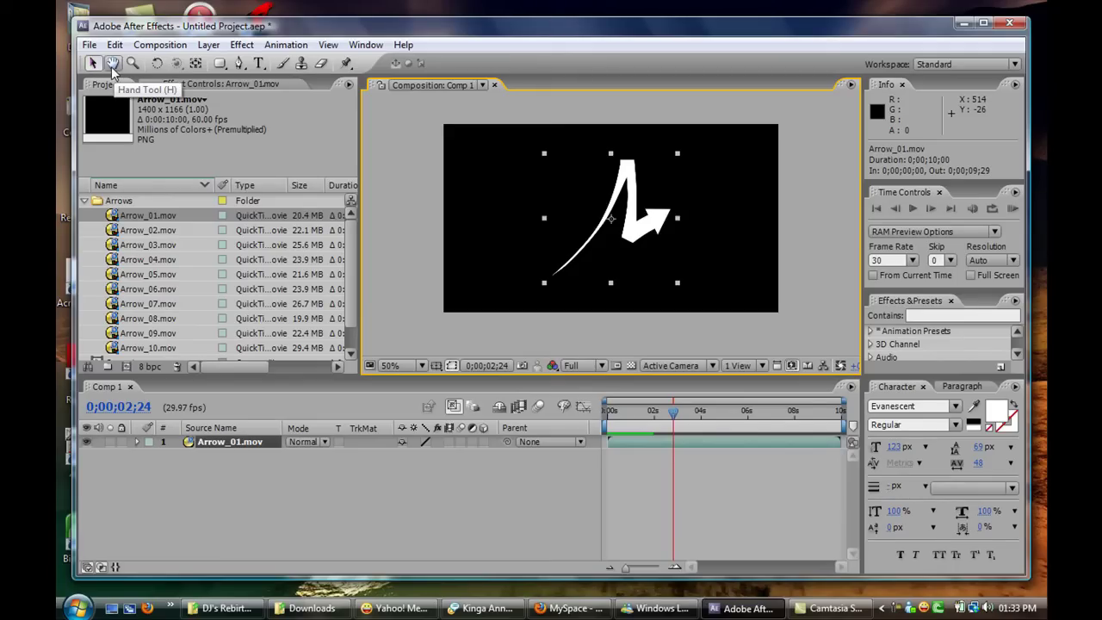
click(132, 64)
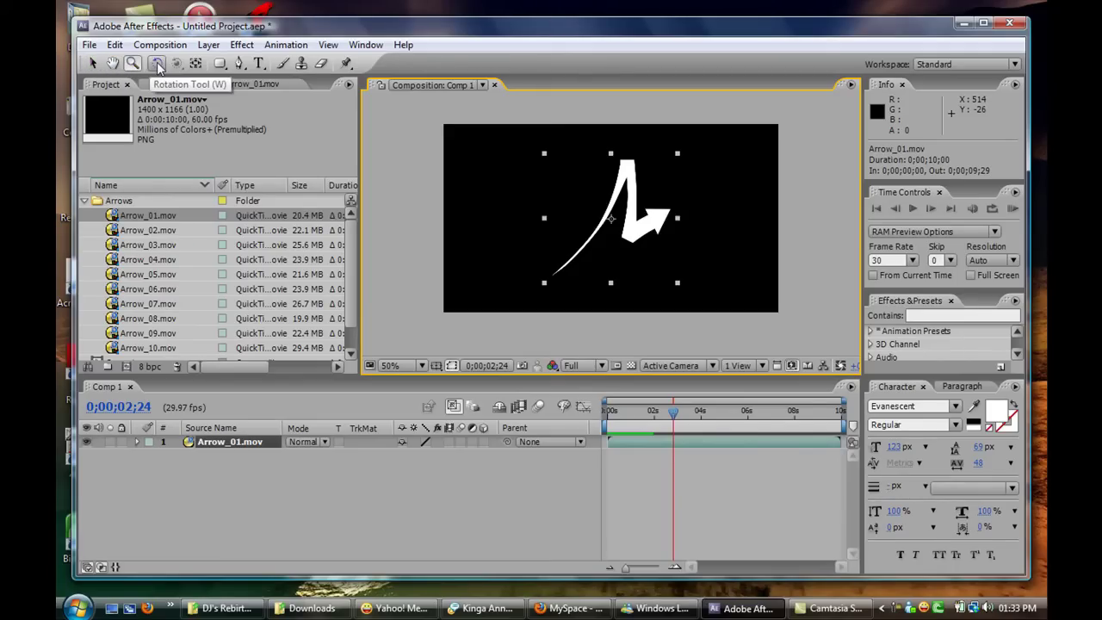
click(156, 64)
click(524, 179)
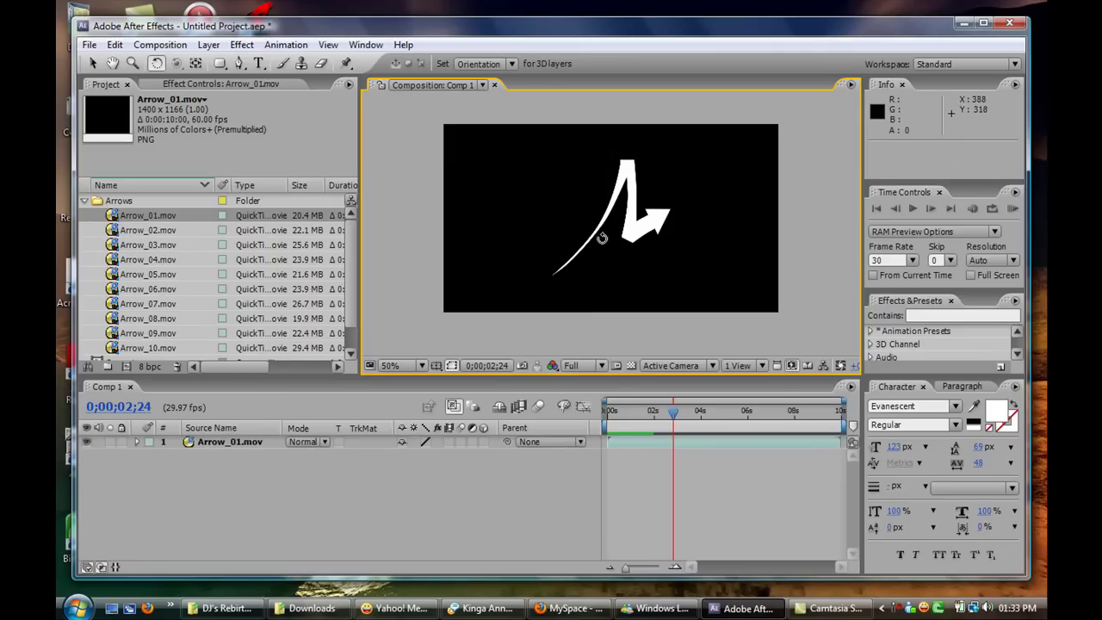
click(249, 432)
click(249, 441)
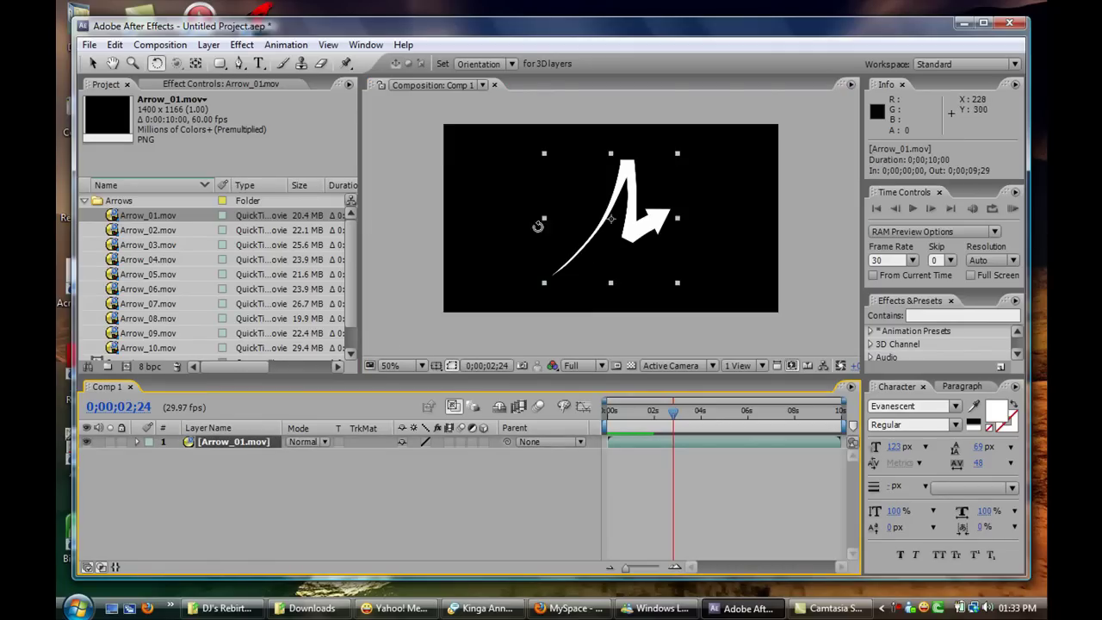
drag(536, 217, 517, 129)
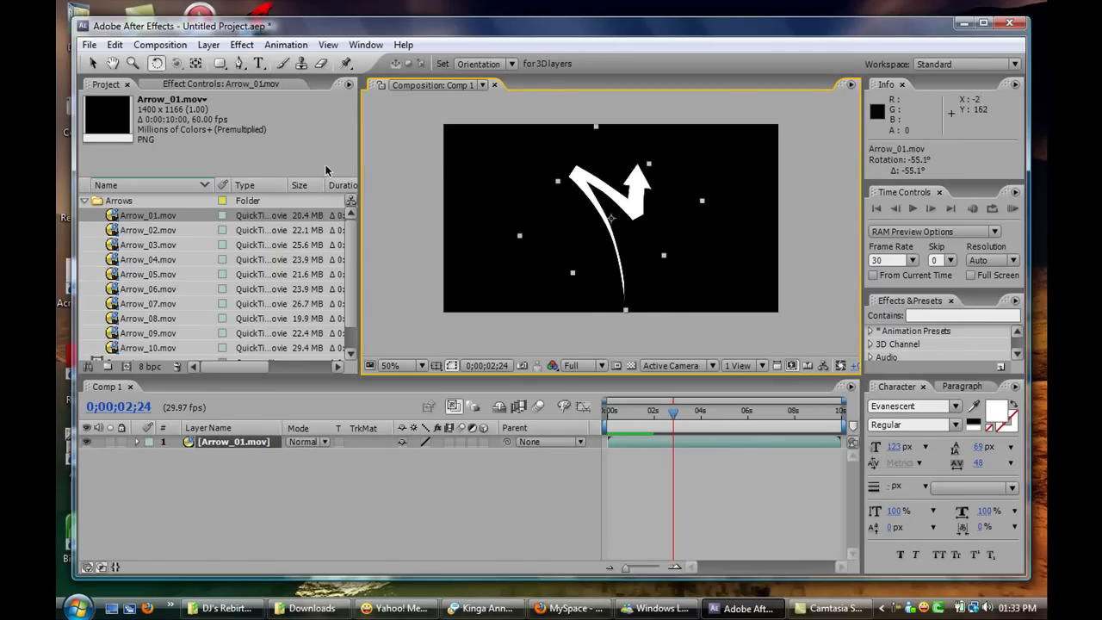
- Cycle through the Rectangle, Pen and Brush tools, ending on the Selection tool
click(220, 64)
click(221, 66)
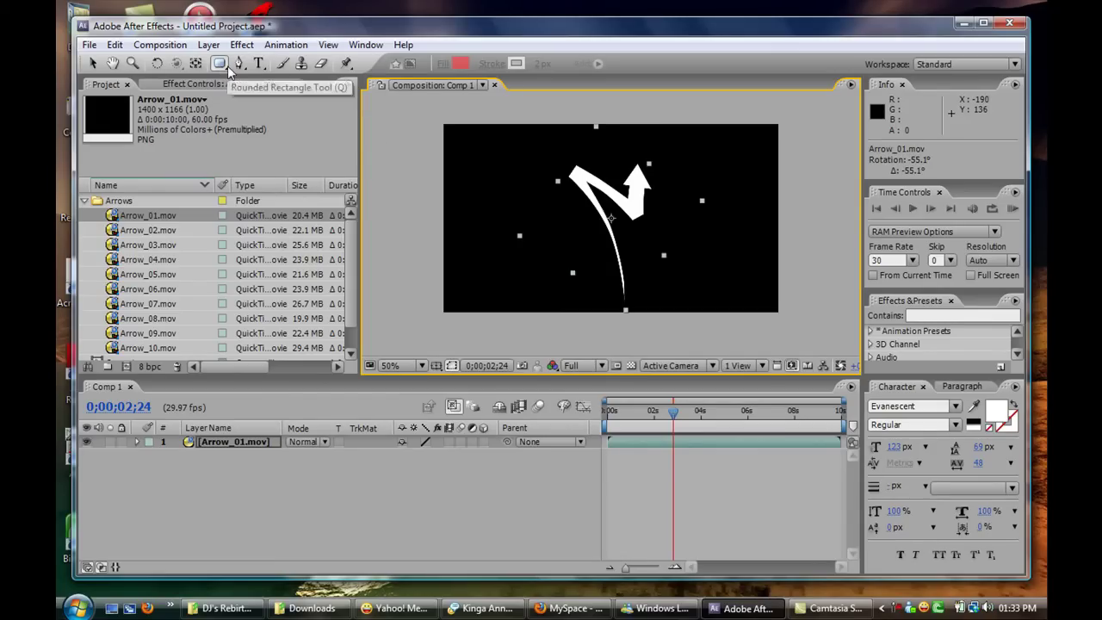
click(239, 65)
click(281, 63)
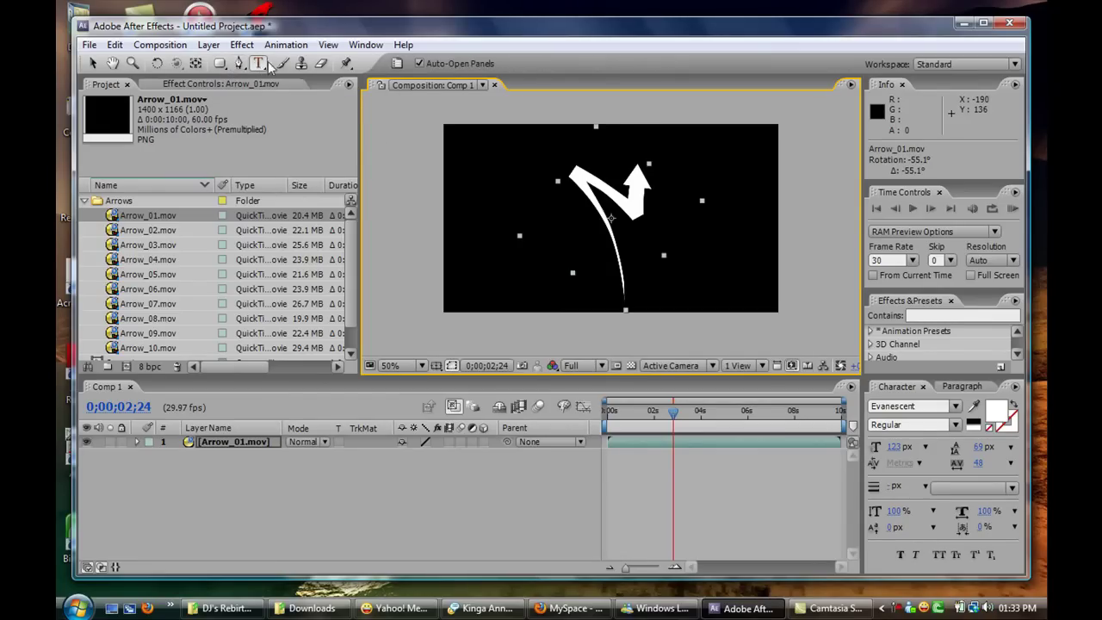
click(91, 65)
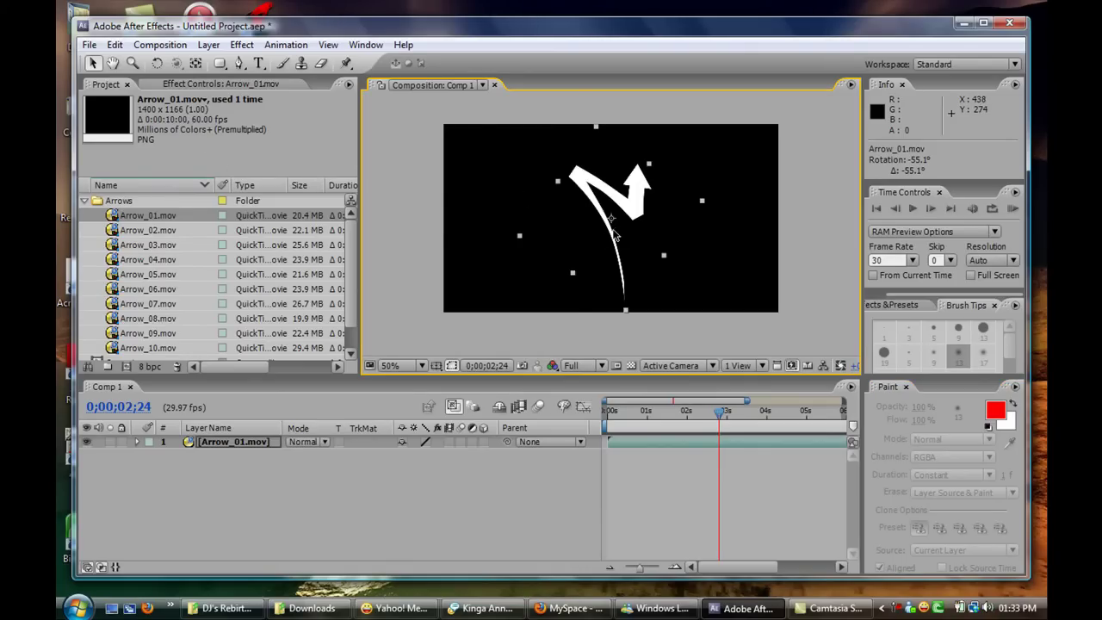
key(grave)
key(grave)
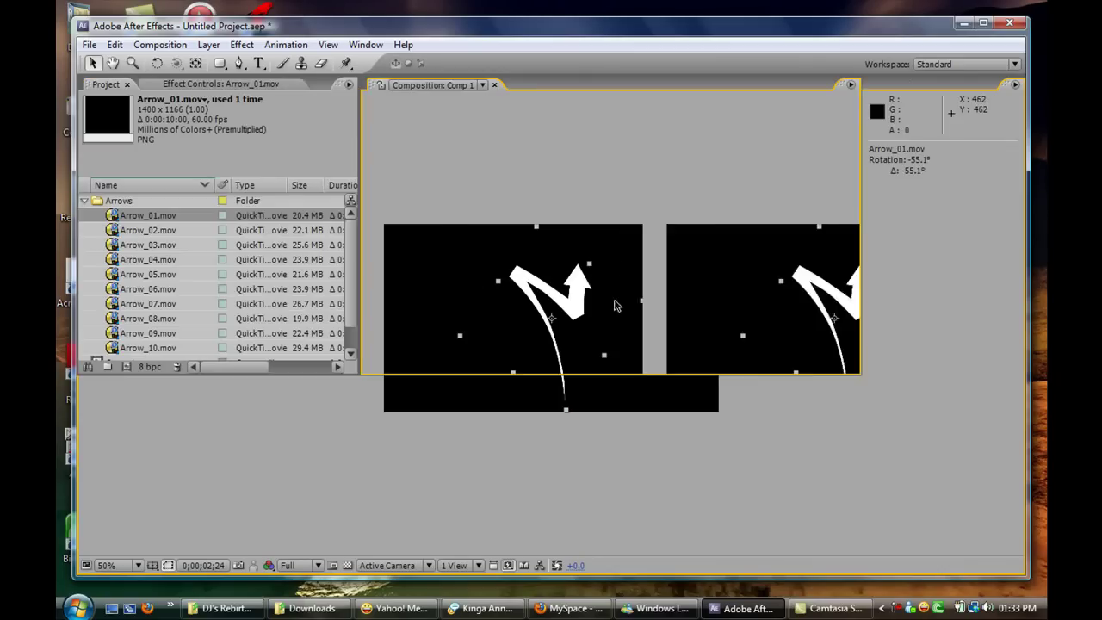
key(grave)
key(grave)
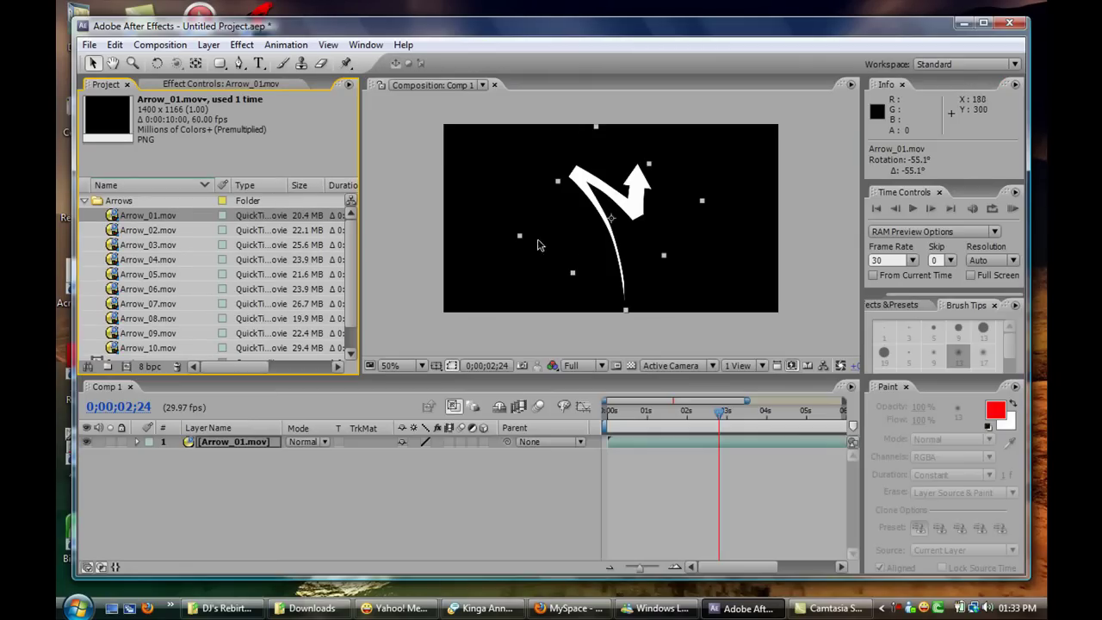
key(grave)
key(grave)
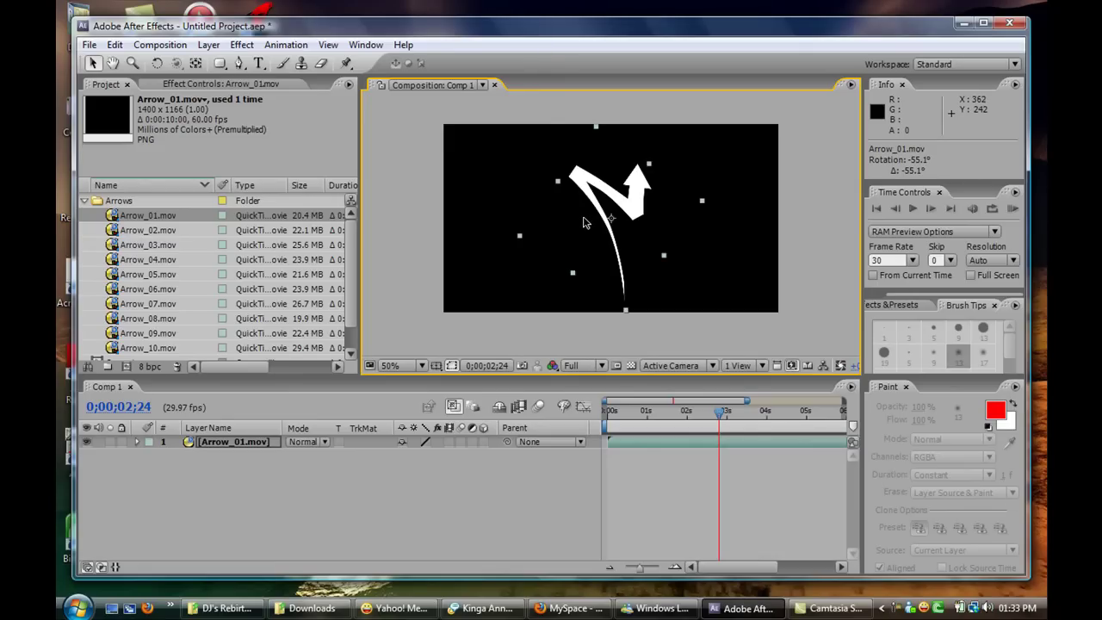
key(h)
drag(698, 234, 604, 218)
key(v)
scroll(607, 228, up, 2)
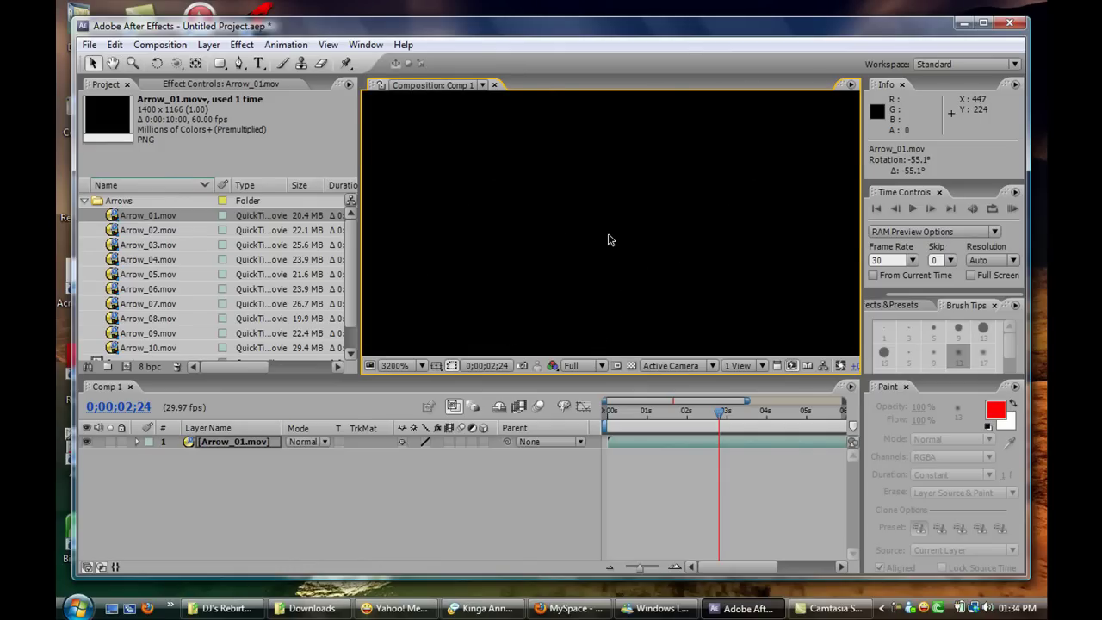
key(h)
drag(568, 208, 548, 299)
key(v)
scroll(603, 219, down, 3)
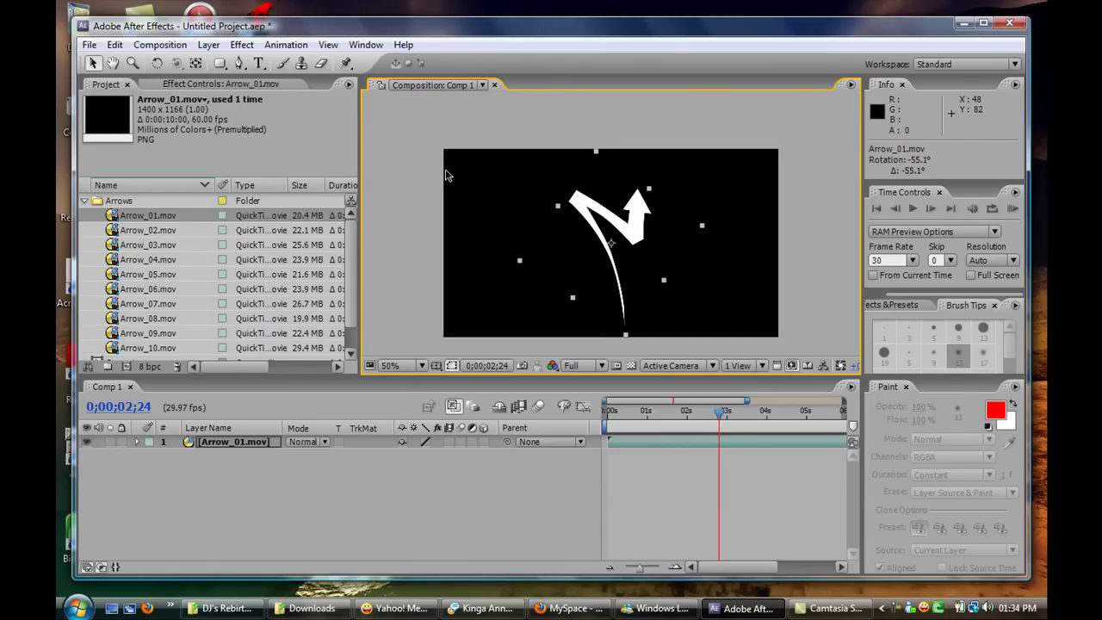
click(613, 444)
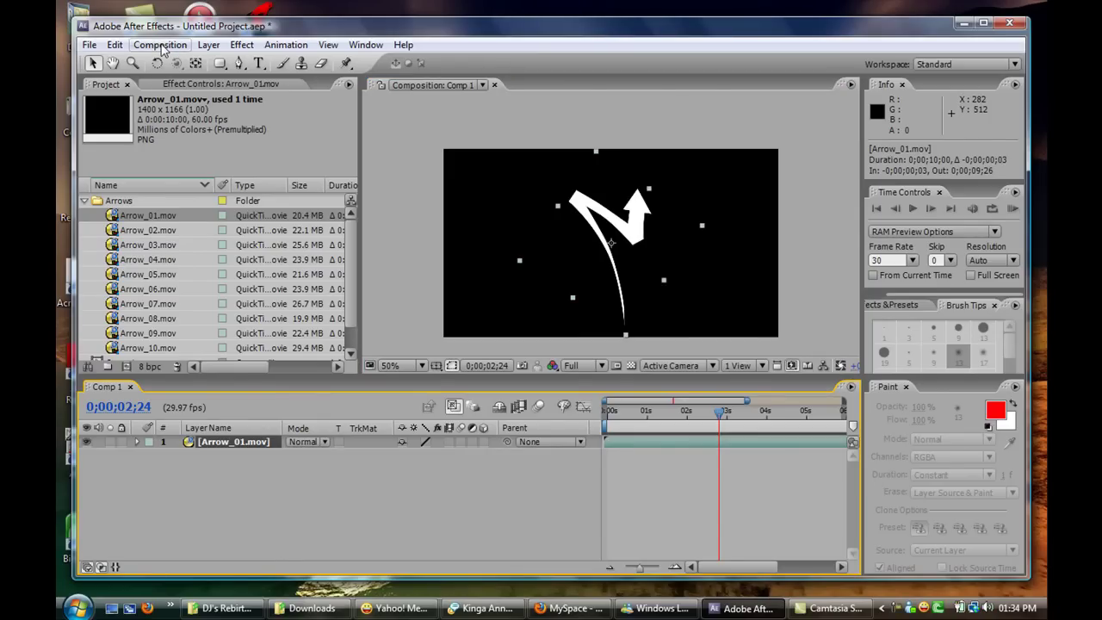
click(163, 47)
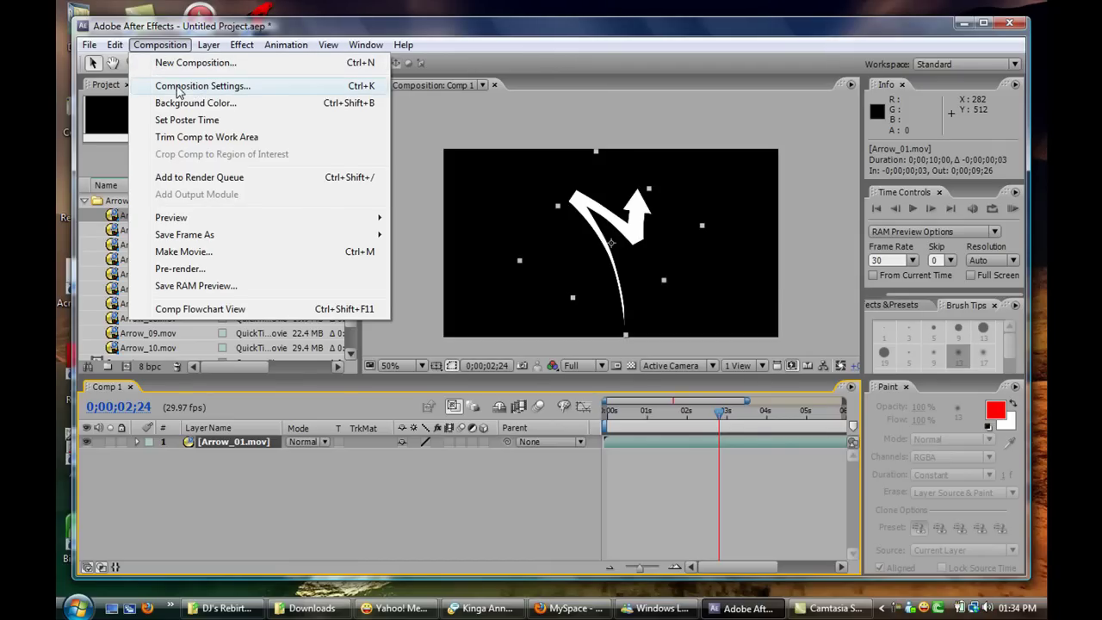
click(178, 88)
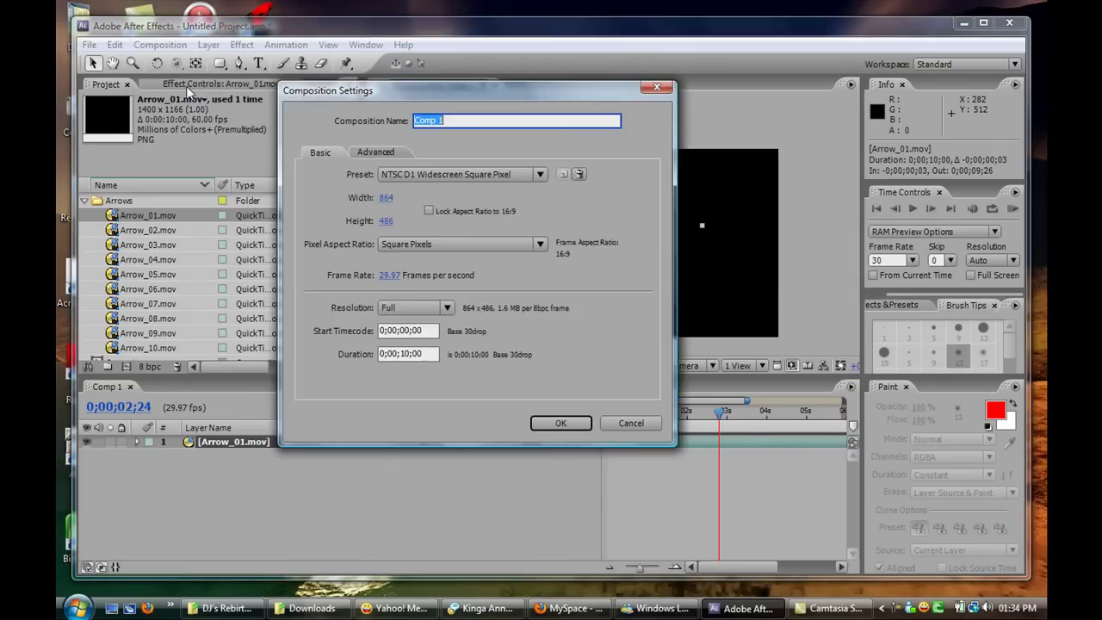
click(400, 354)
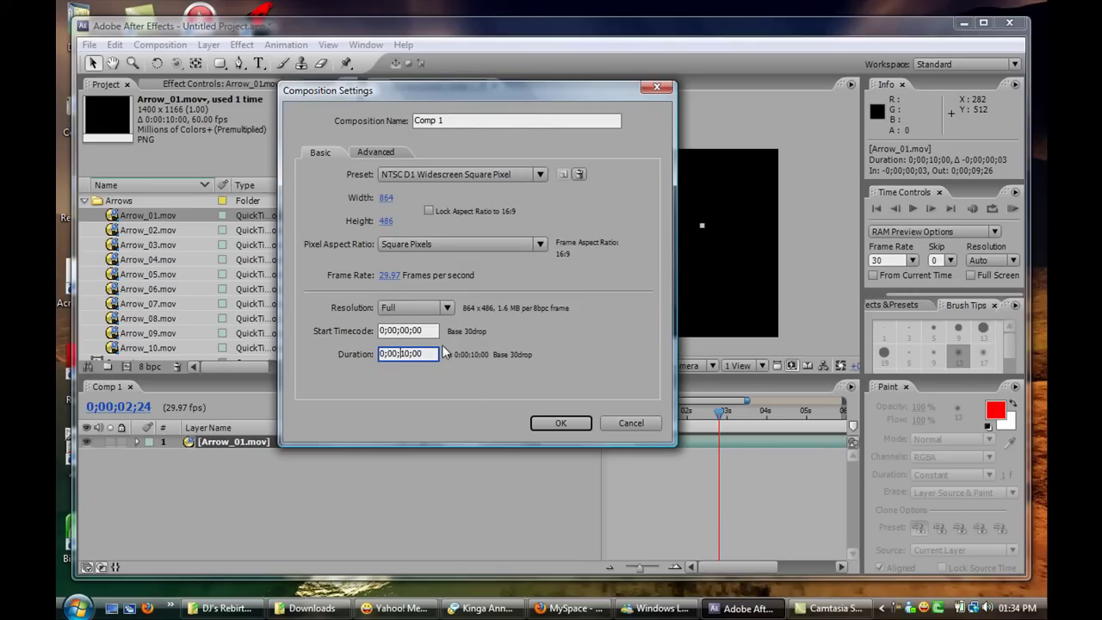
click(465, 380)
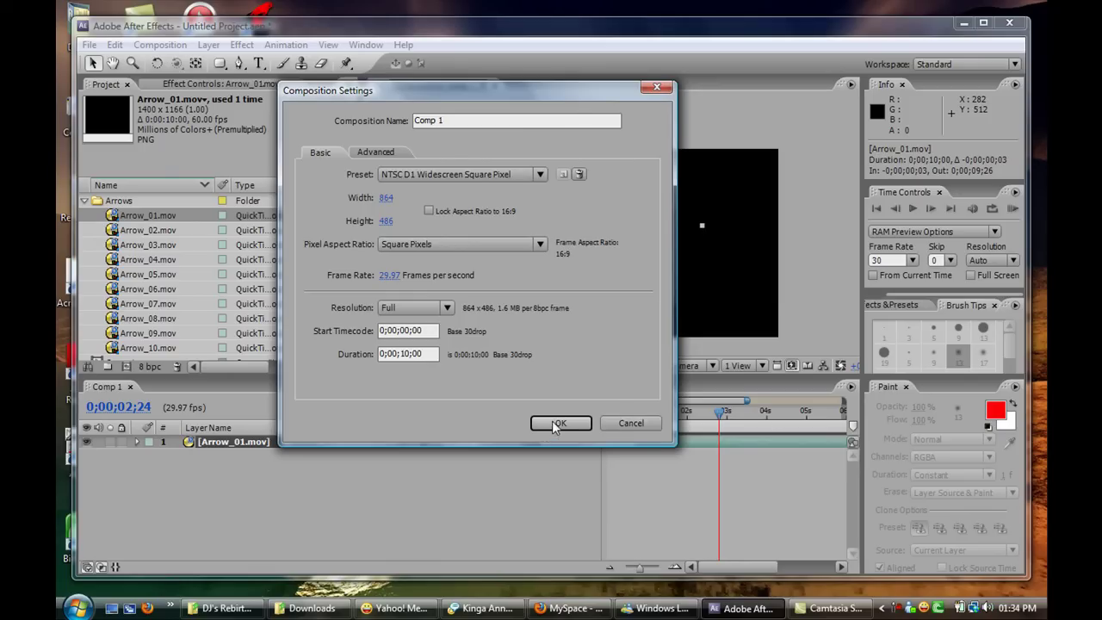
click(578, 426)
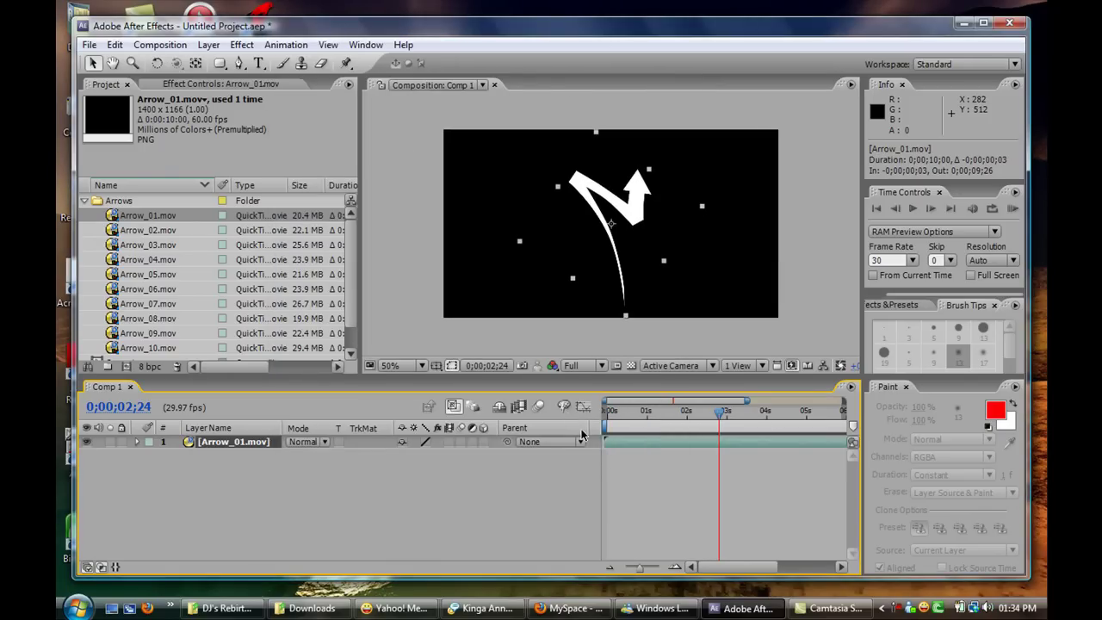